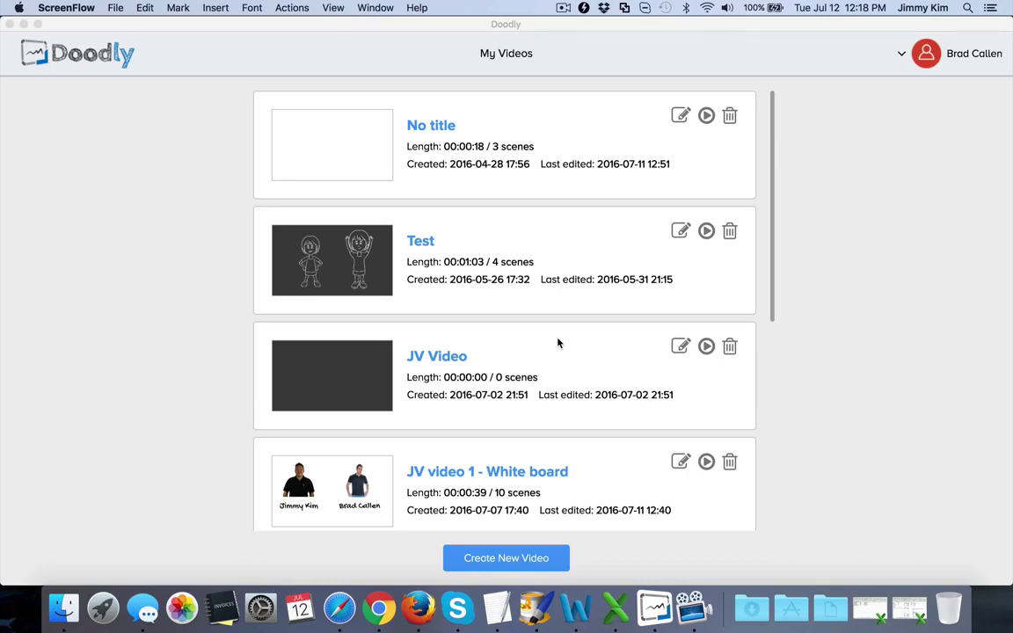
Scroll through the My Videos list to look over the existing videos.
scroll(557, 343, down, 5)
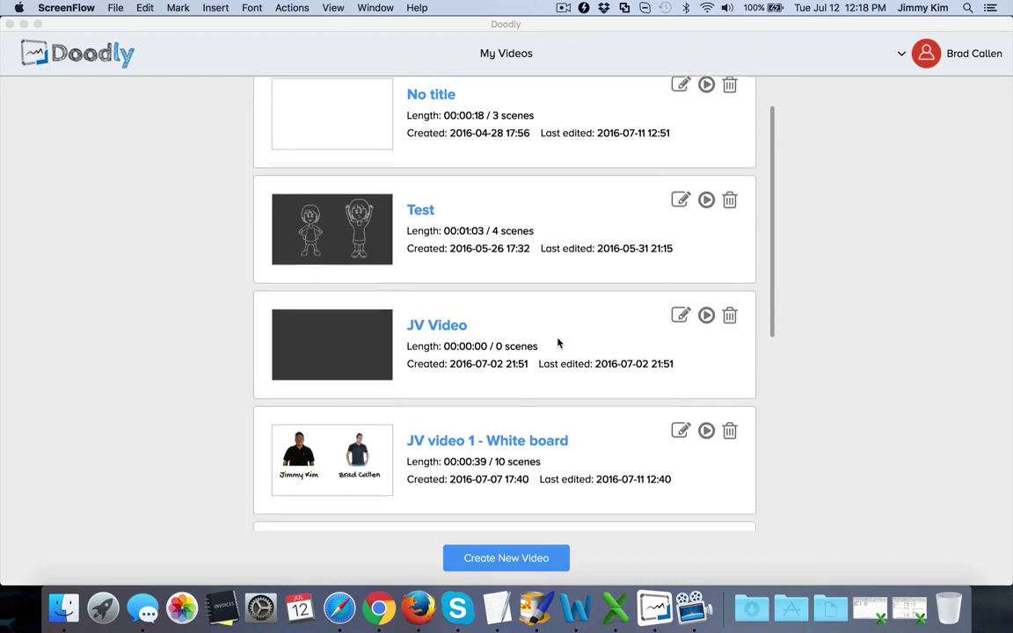
scroll(557, 343, down, 4)
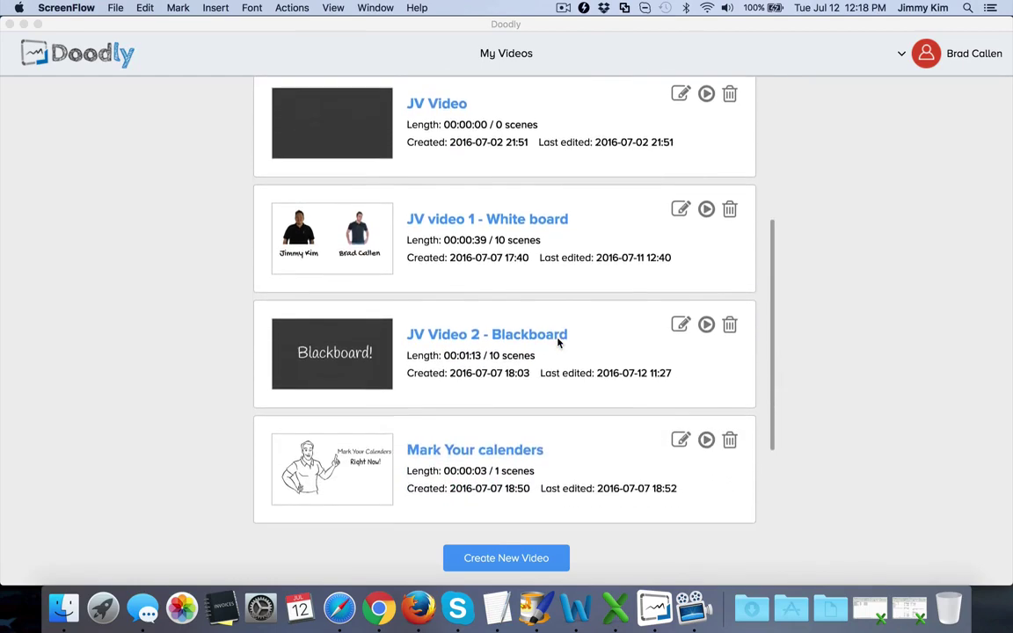
scroll(558, 343, up, 8)
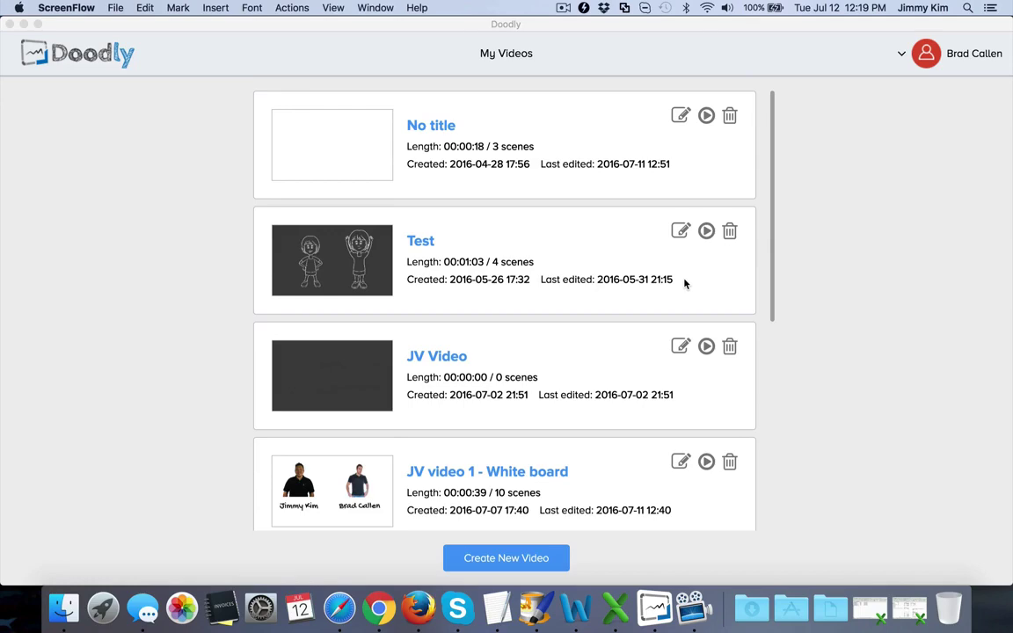
scroll(685, 283, down, 10)
scroll(536, 457, up, 10)
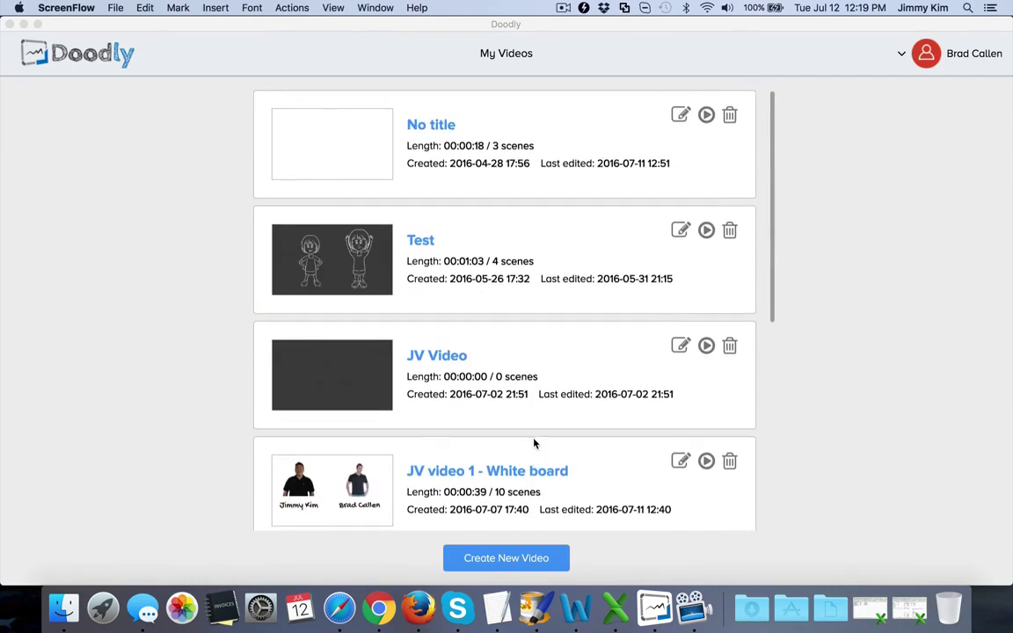
scroll(528, 466, down, 5)
Create a Whiteboard-style video titled 'Demo for JV's' and open it in the editor.
click(492, 558)
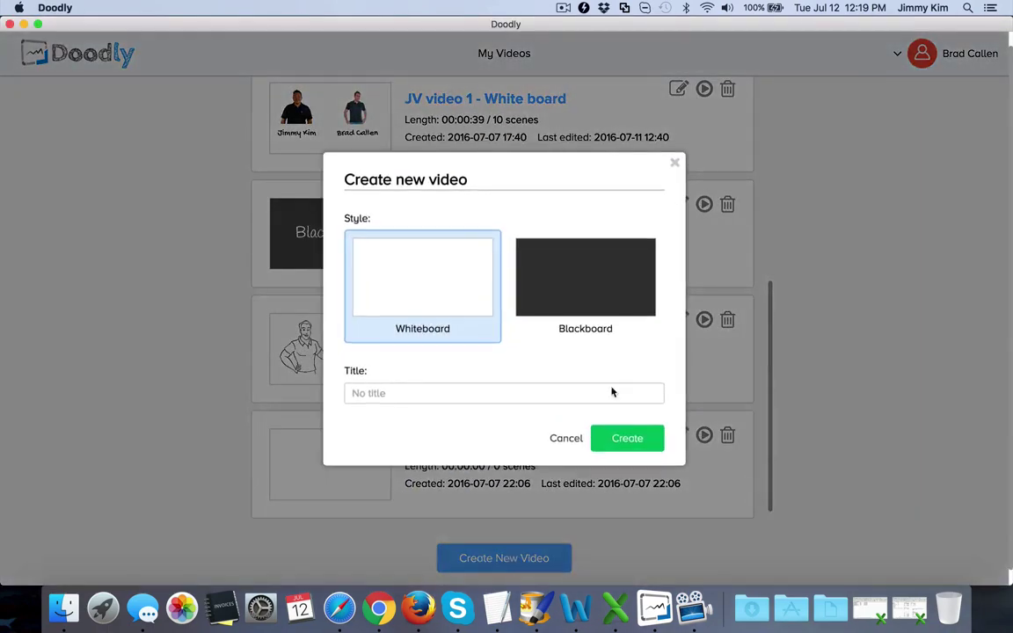
click(568, 277)
click(452, 282)
click(405, 393)
text(Demop f)
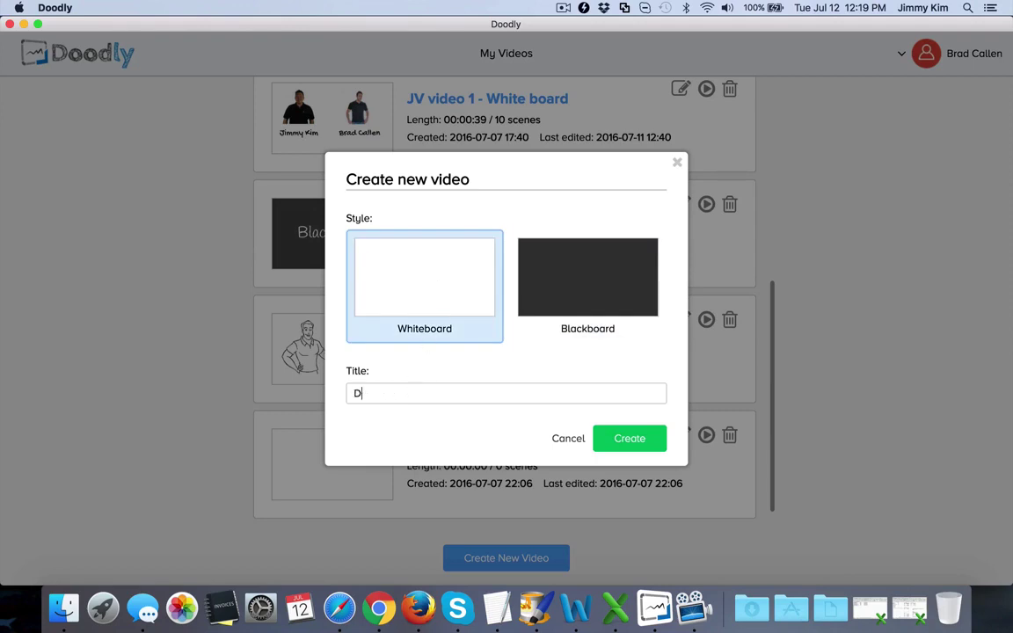
key(BackSpace)
key(BackSpace)
key(BackSpace)
text(for J)
click(630, 438)
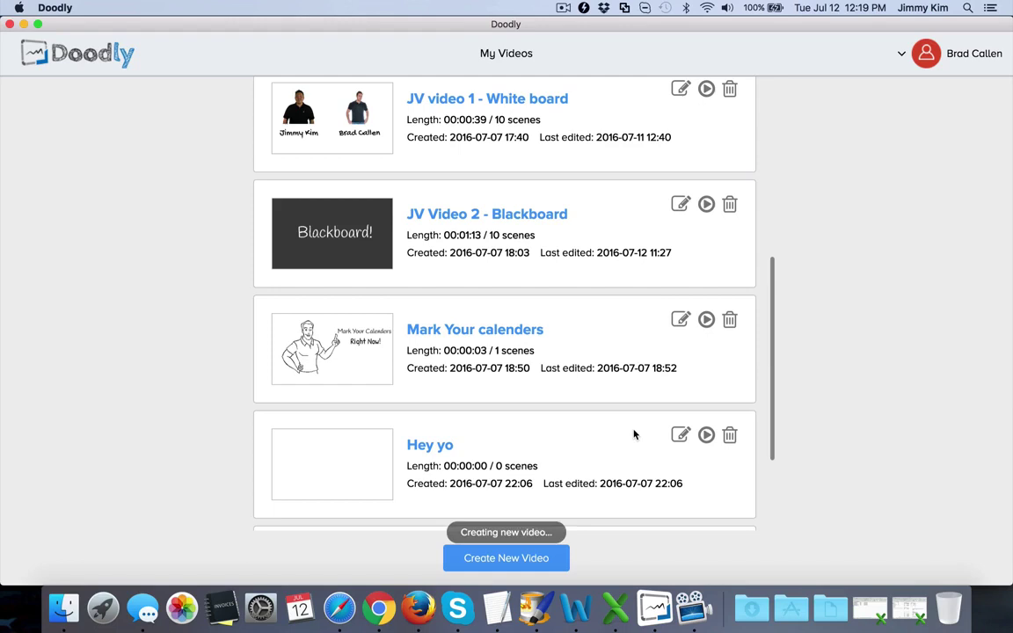
click(681, 429)
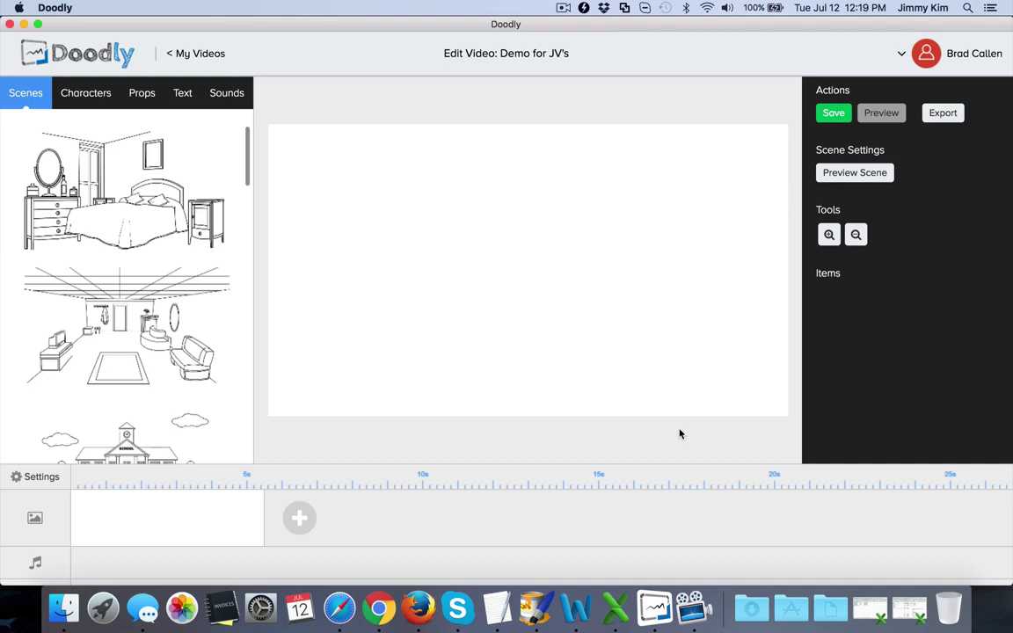
Browse down through the Characters library.
click(99, 97)
scroll(124, 201, down, 5)
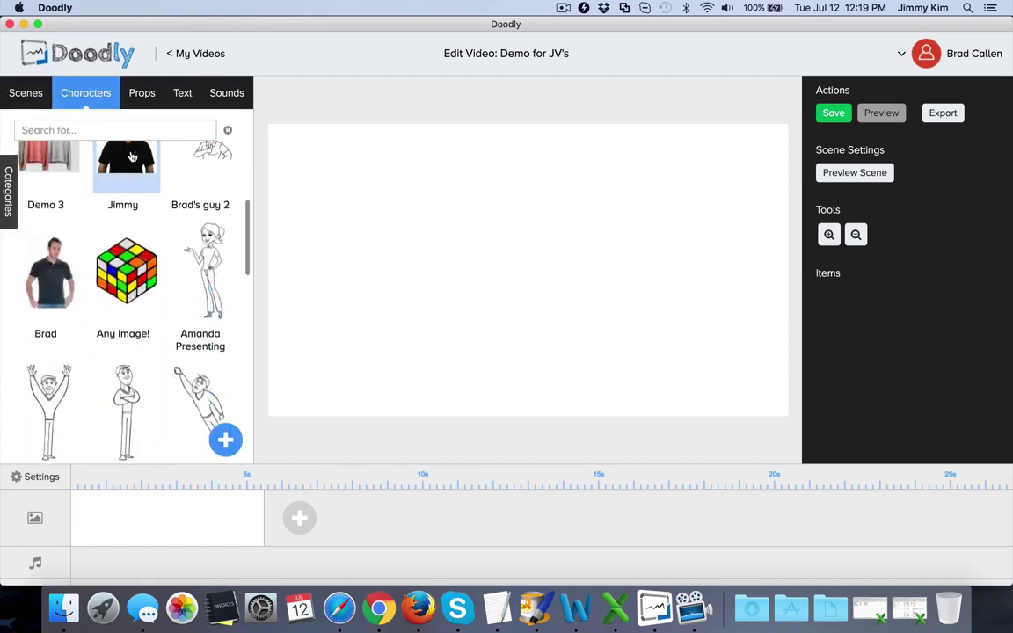
scroll(124, 202, down, 10)
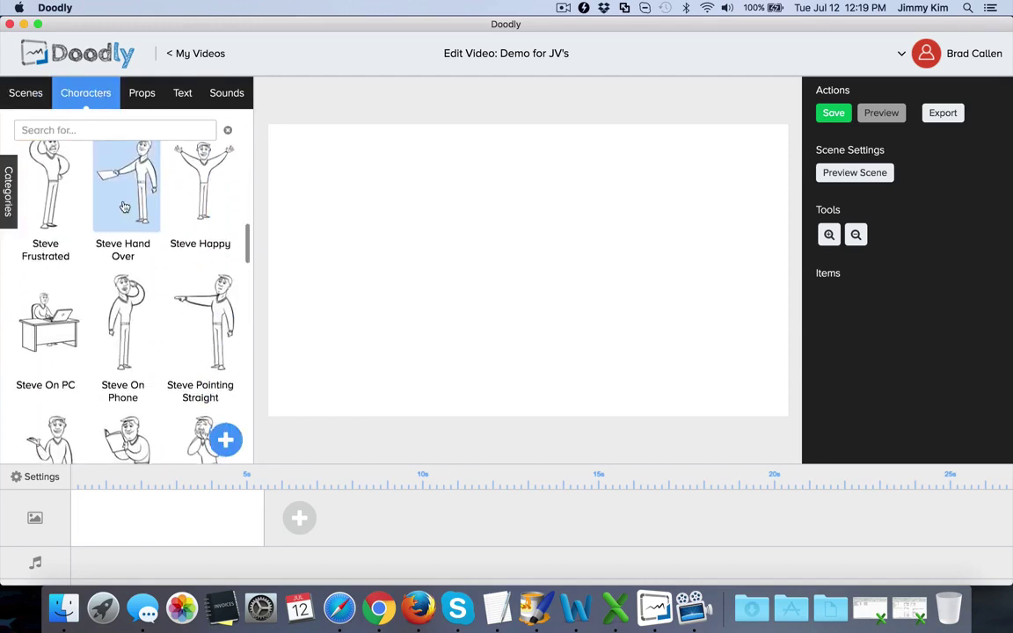
scroll(124, 204, down, 10)
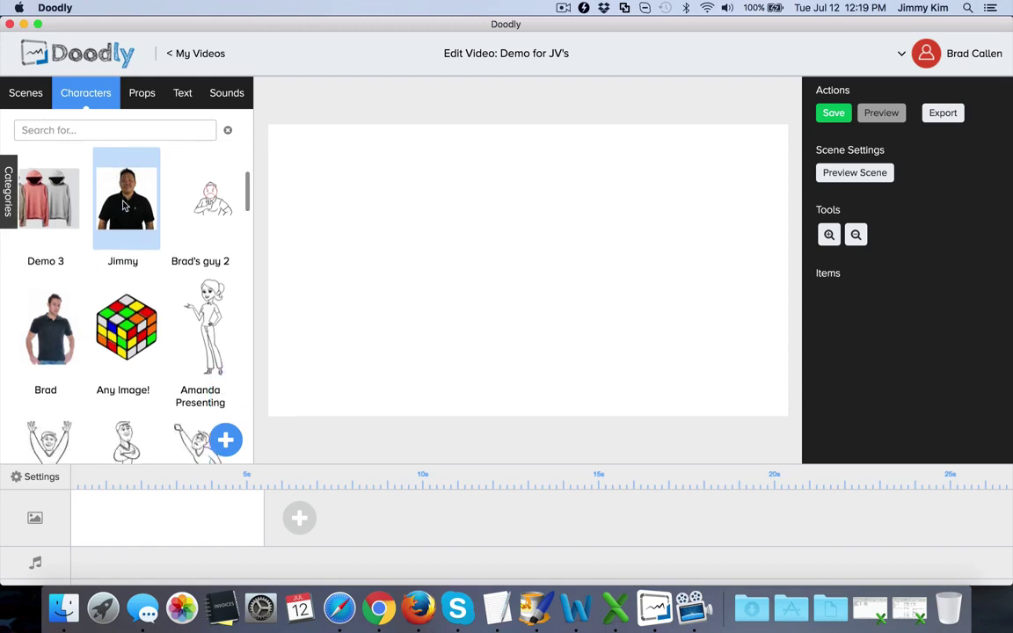
scroll(123, 205, down, 10)
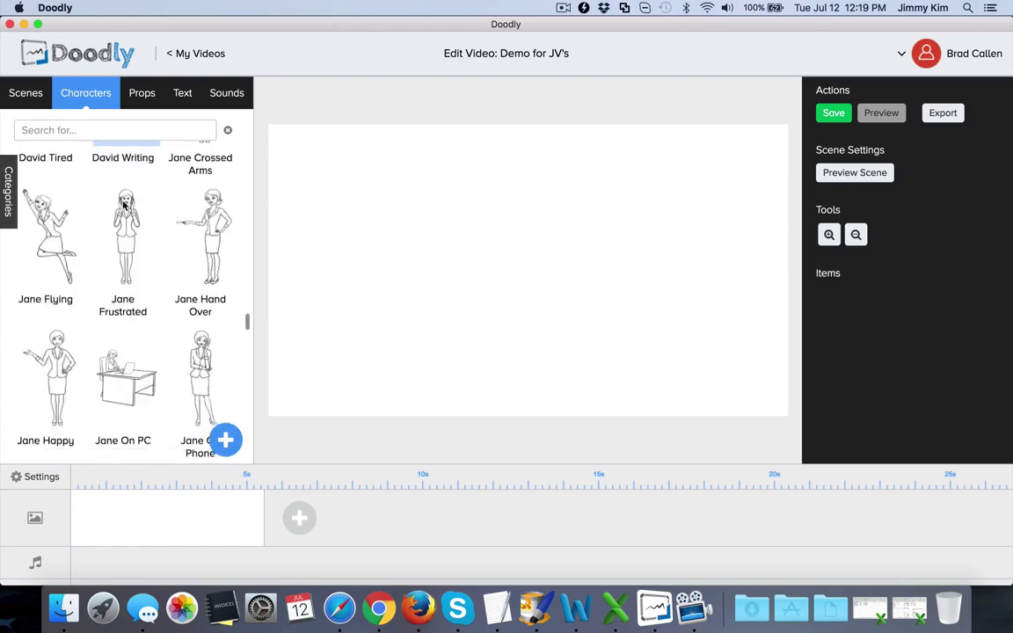
scroll(124, 205, down, 3)
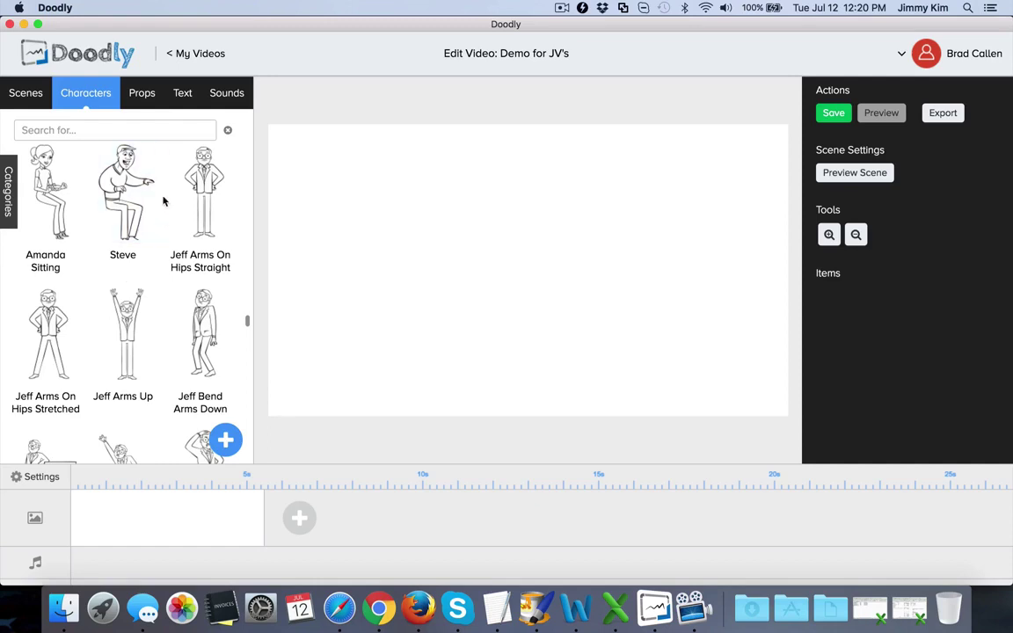
Scroll through the Props library to find the Play Button prop.
click(142, 92)
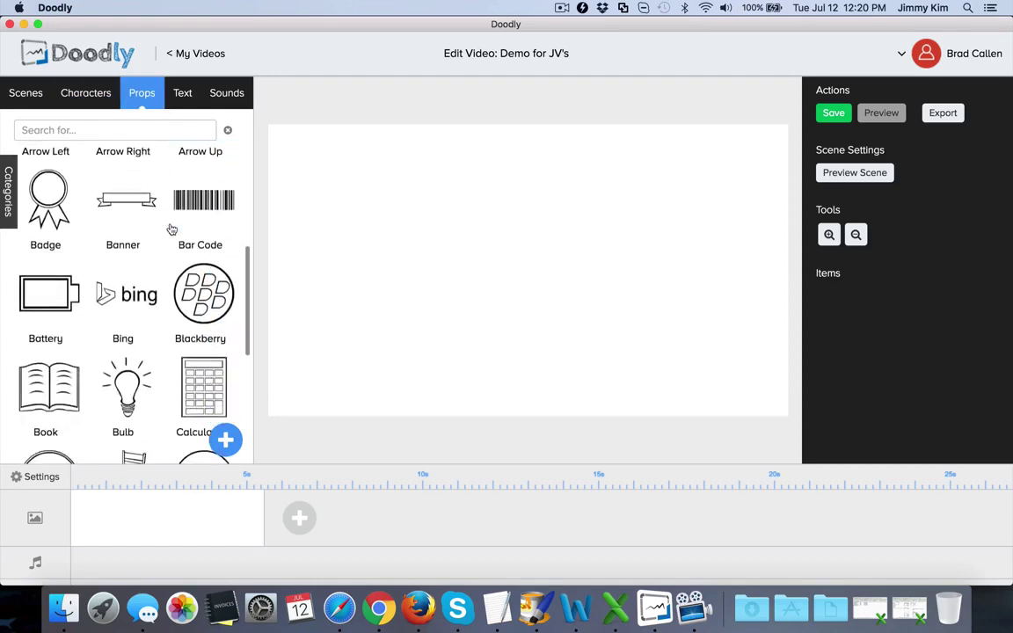
scroll(172, 229, down, 10)
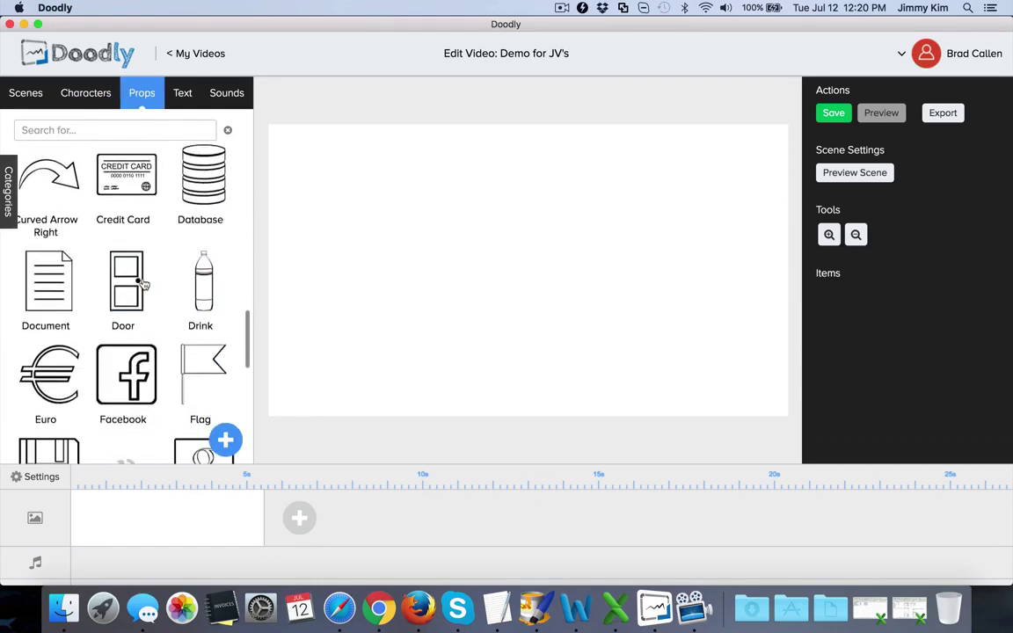
scroll(143, 283, down, 15)
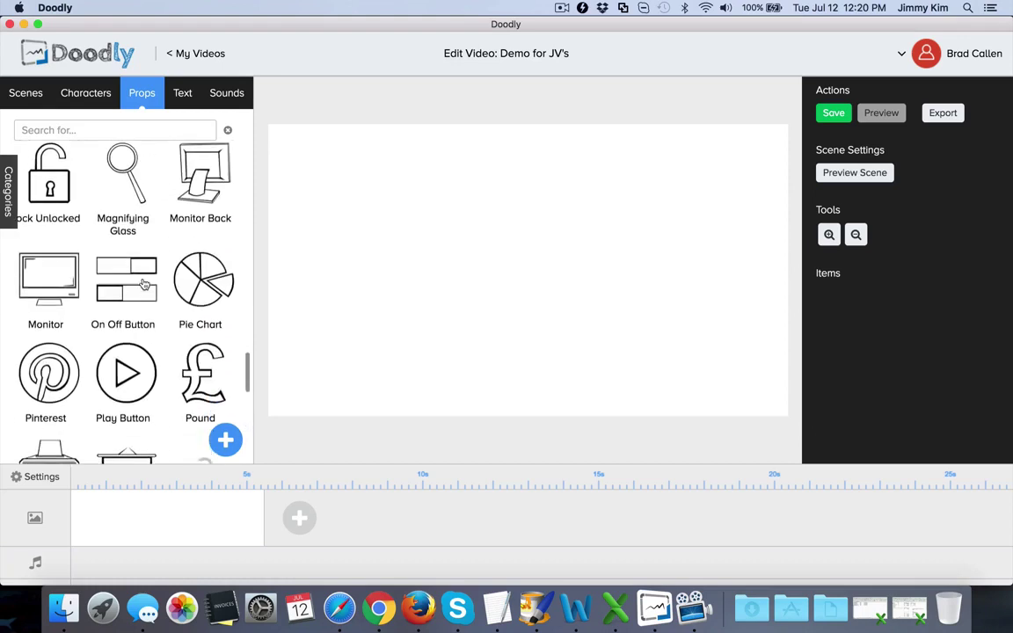
scroll(144, 283, down, 5)
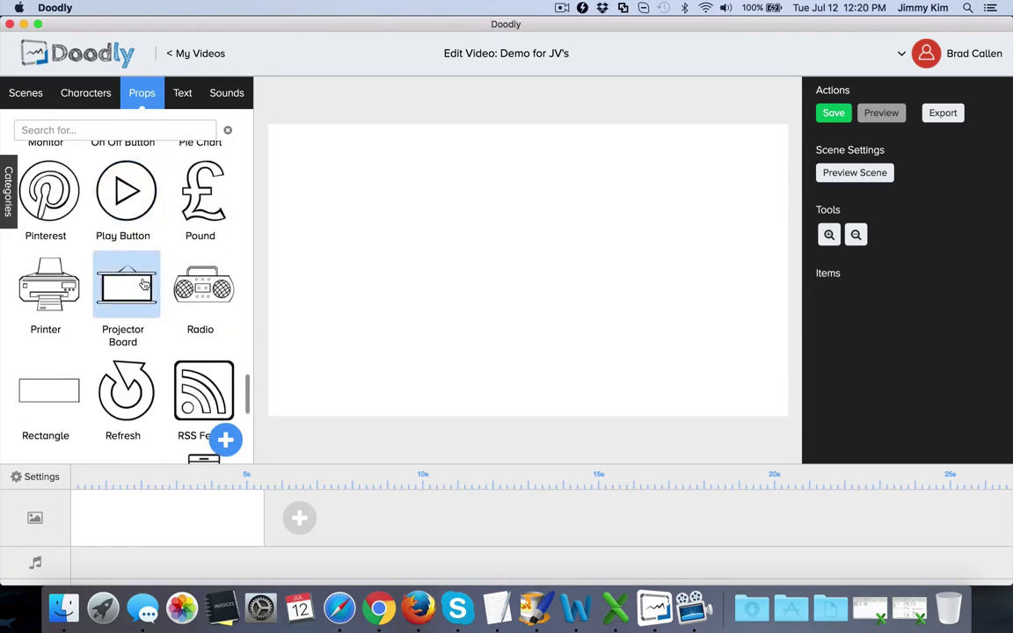
scroll(143, 283, down, 4)
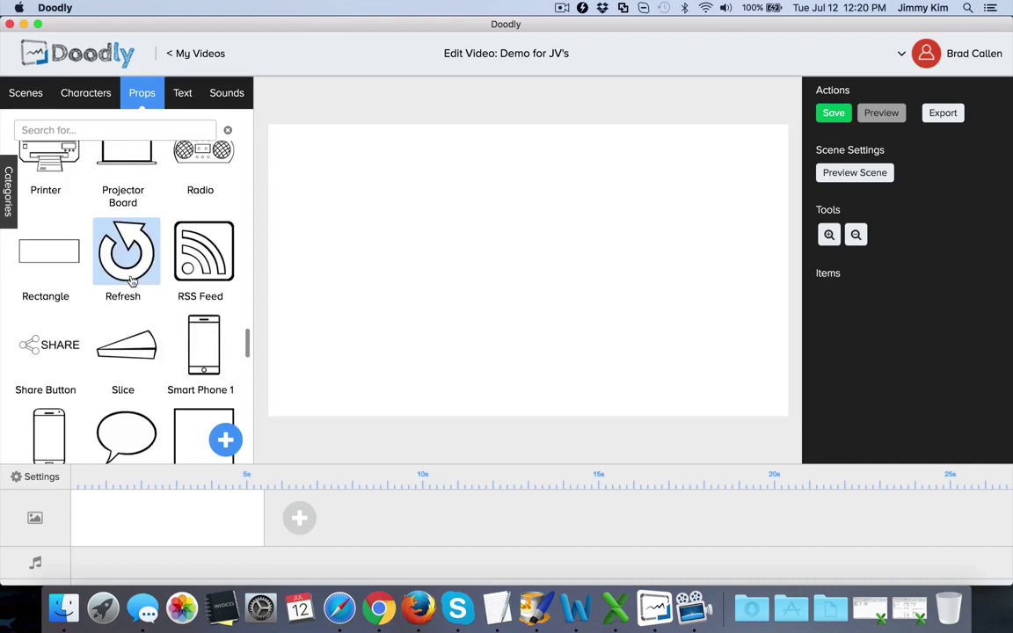
scroll(132, 279, up, 6)
Add the Play Button prop and resize it to fit near the scene centre.
click(131, 280)
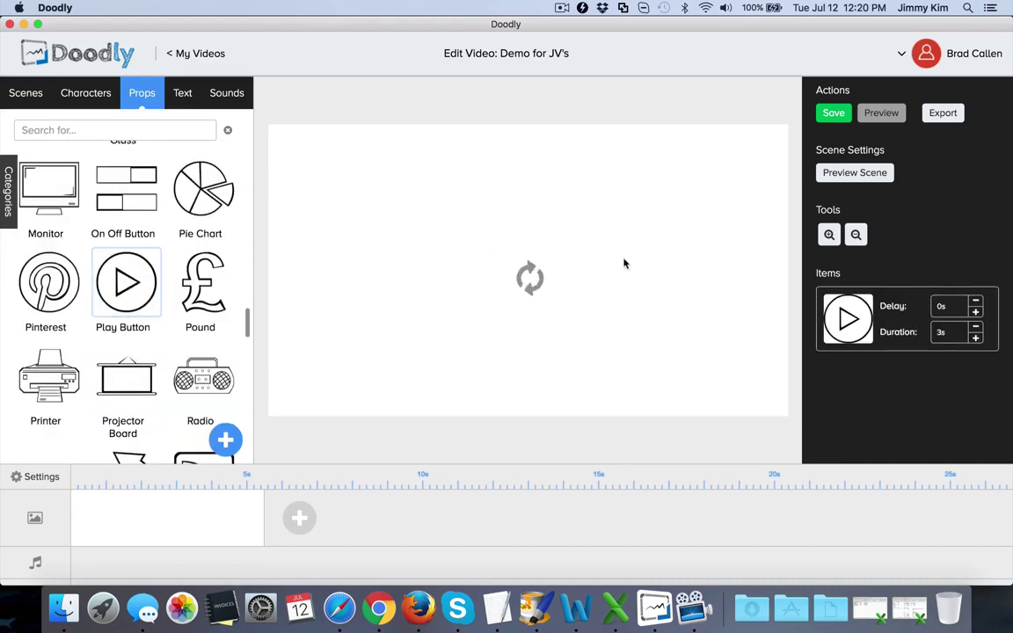
drag(554, 281, 405, 212)
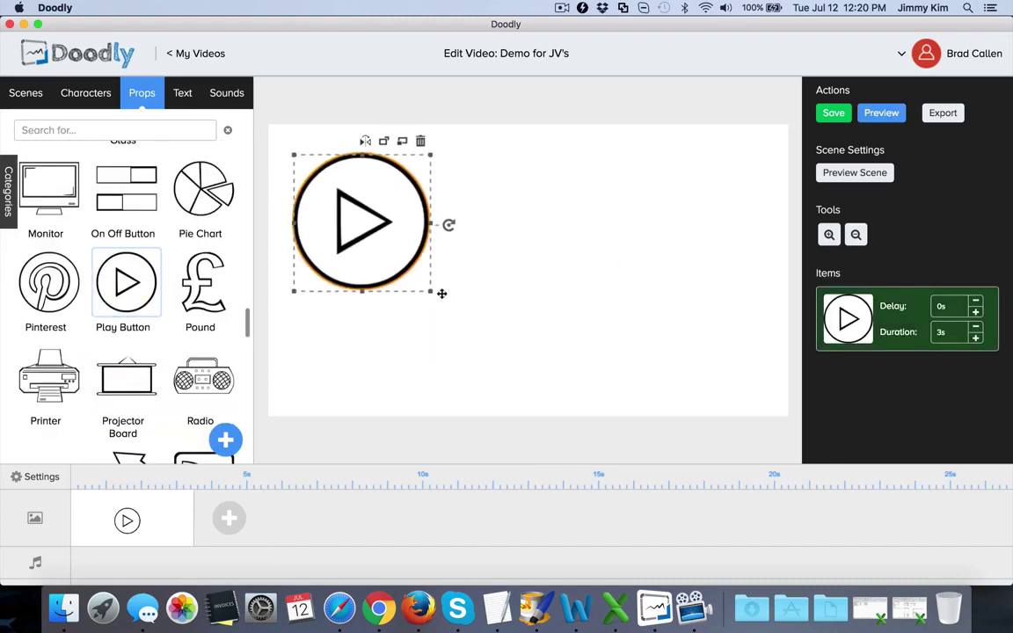
drag(430, 294, 523, 365)
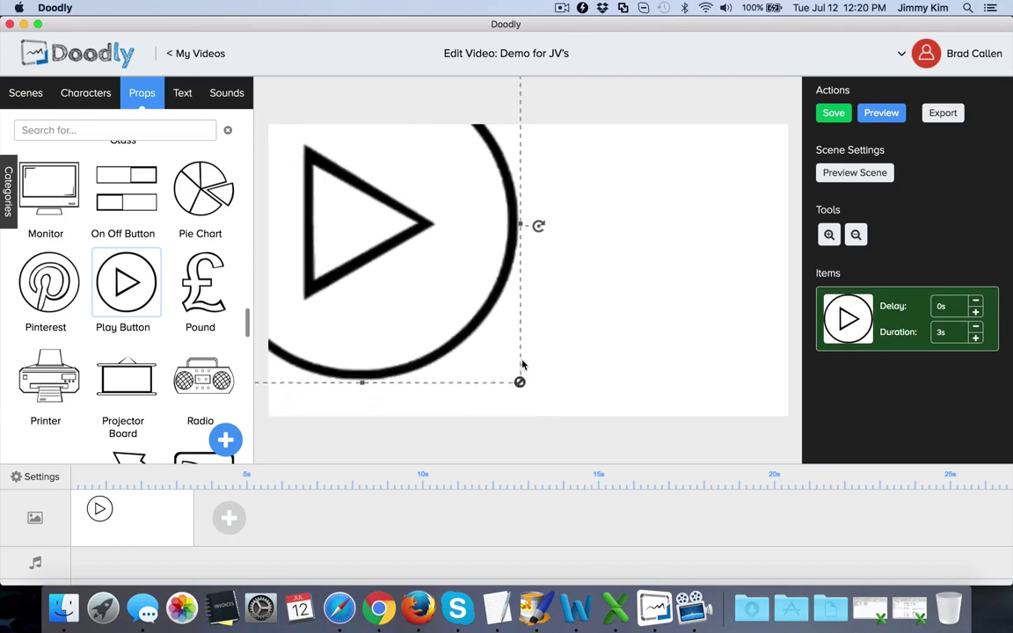
drag(471, 298, 606, 335)
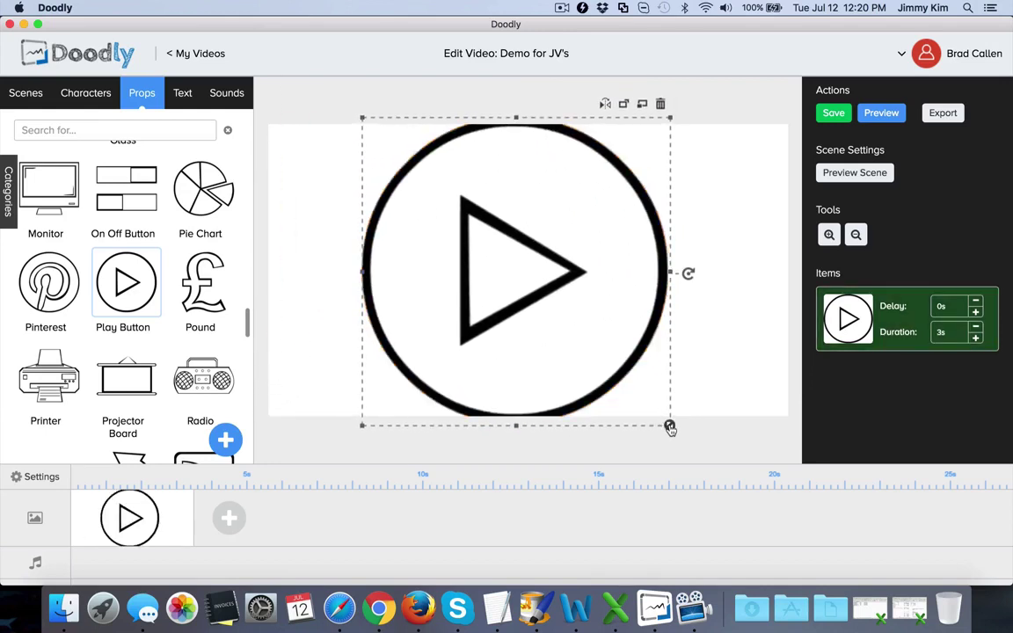
drag(667, 425, 642, 396)
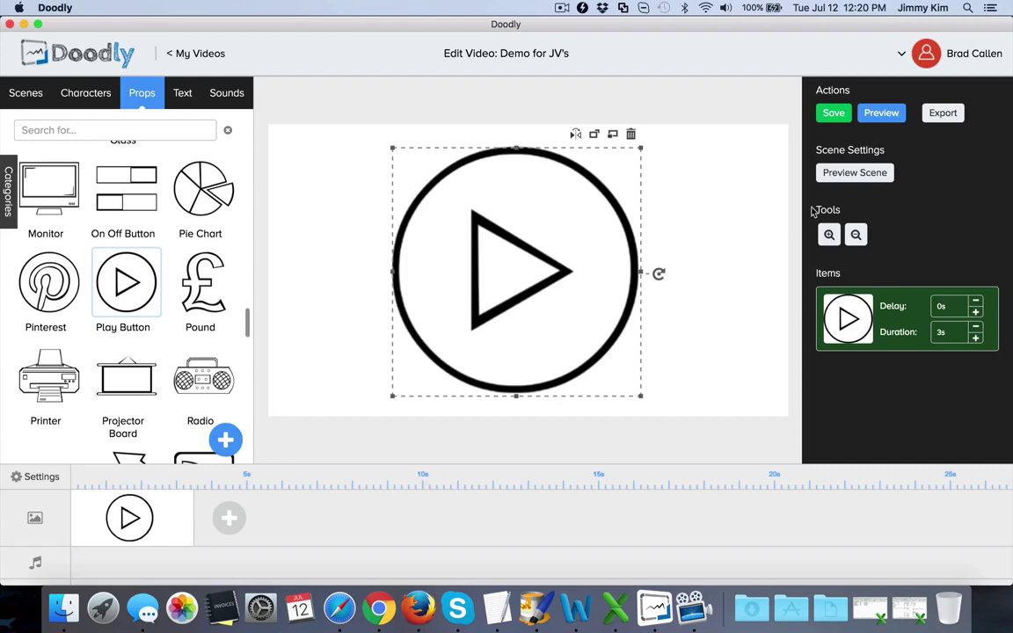
Preview the video, then shift the play button left of centre.
click(882, 114)
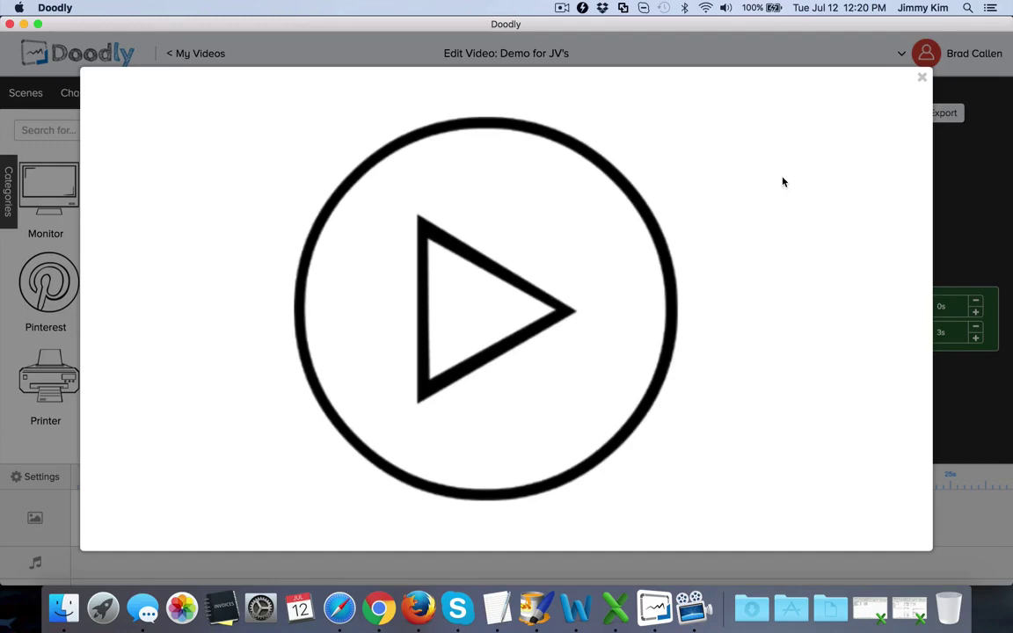
click(921, 78)
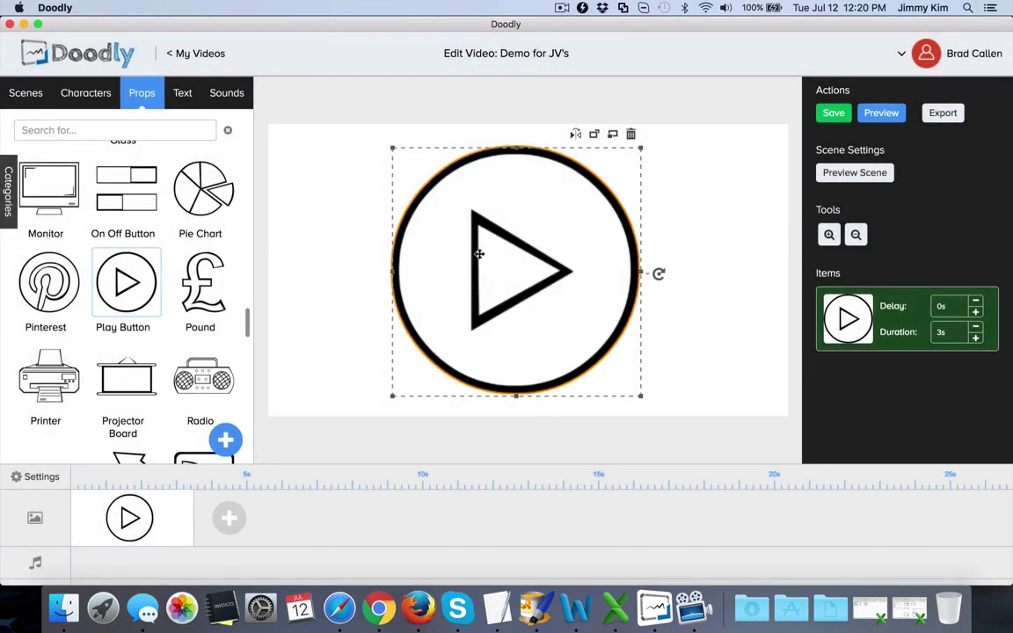
drag(380, 241, 289, 239)
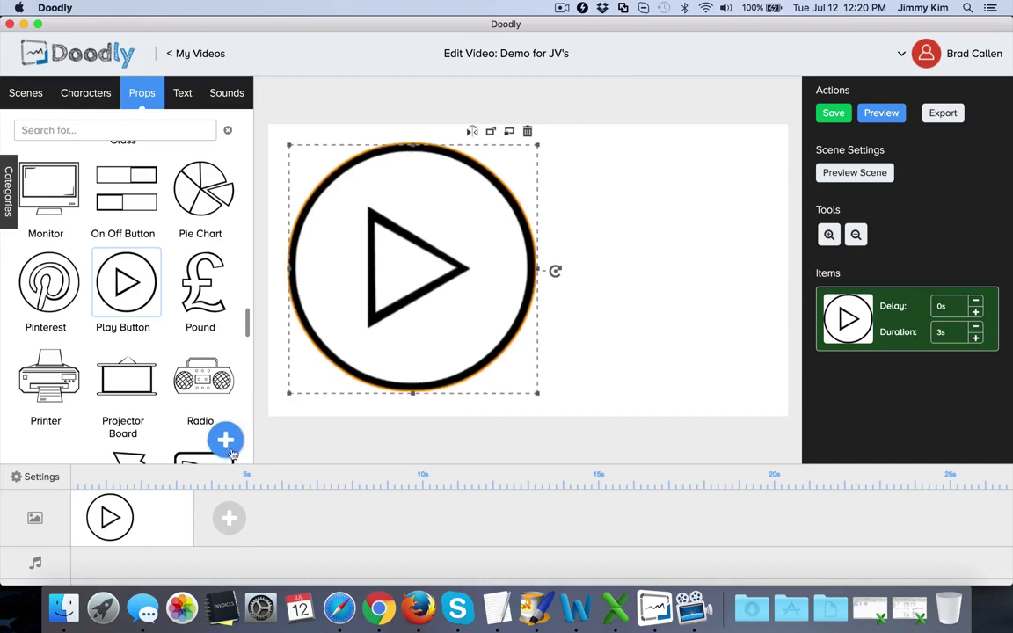
Add a new scene with the Steve character placed toward the left.
click(228, 518)
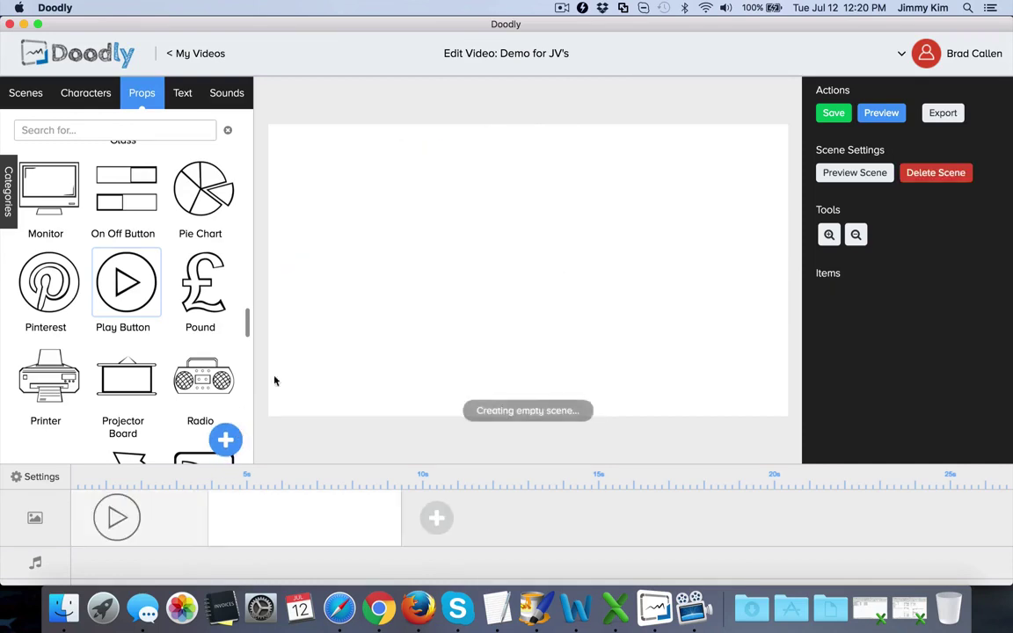
click(93, 99)
click(124, 198)
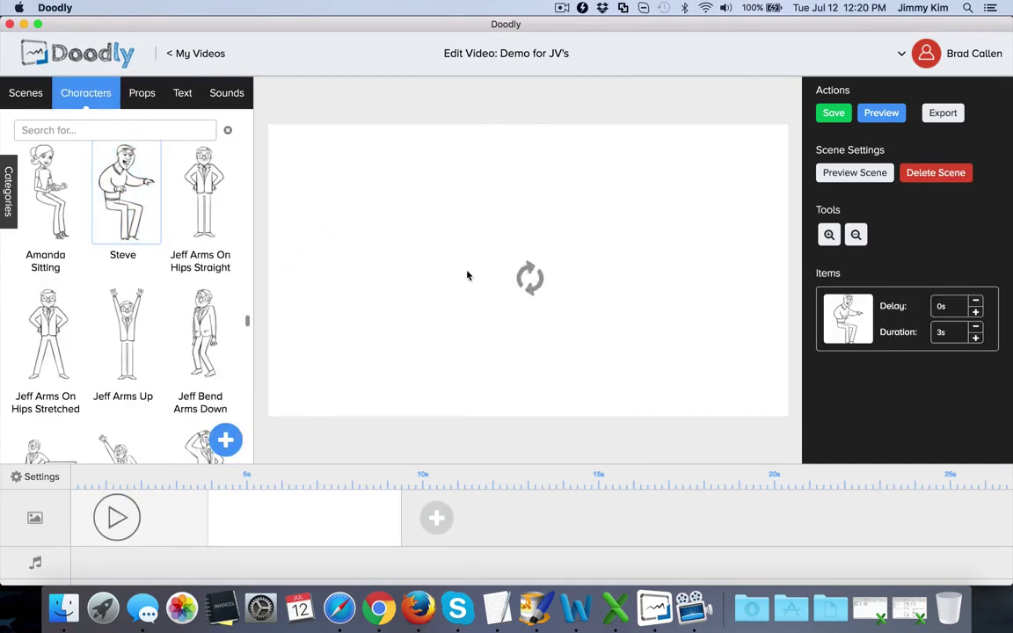
drag(480, 238, 354, 242)
Search props for 'table', add the first table and shrink it in front of Steve.
click(151, 101)
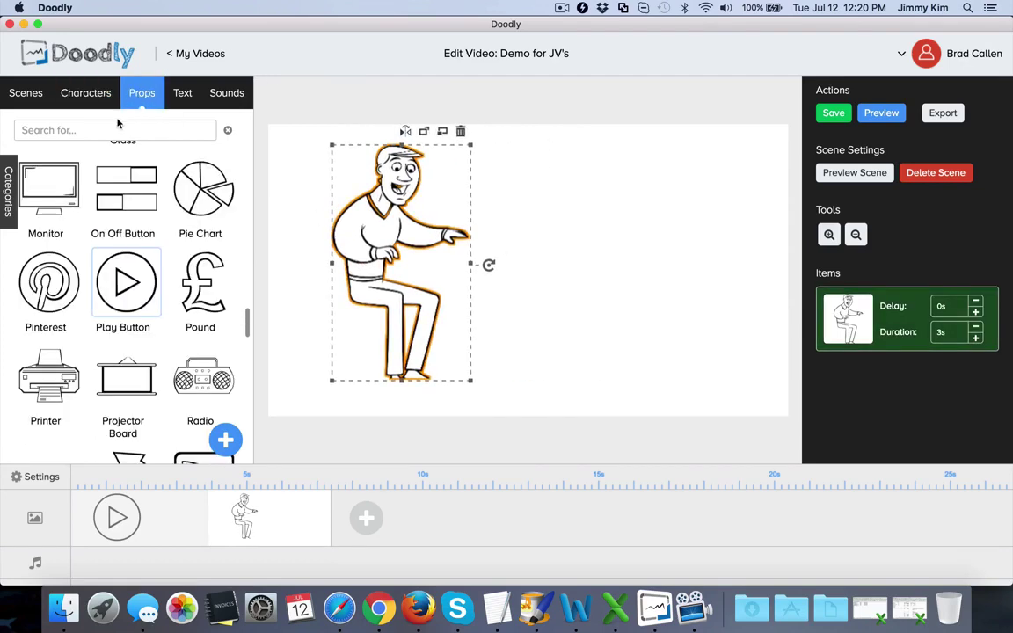
click(109, 123)
text(table)
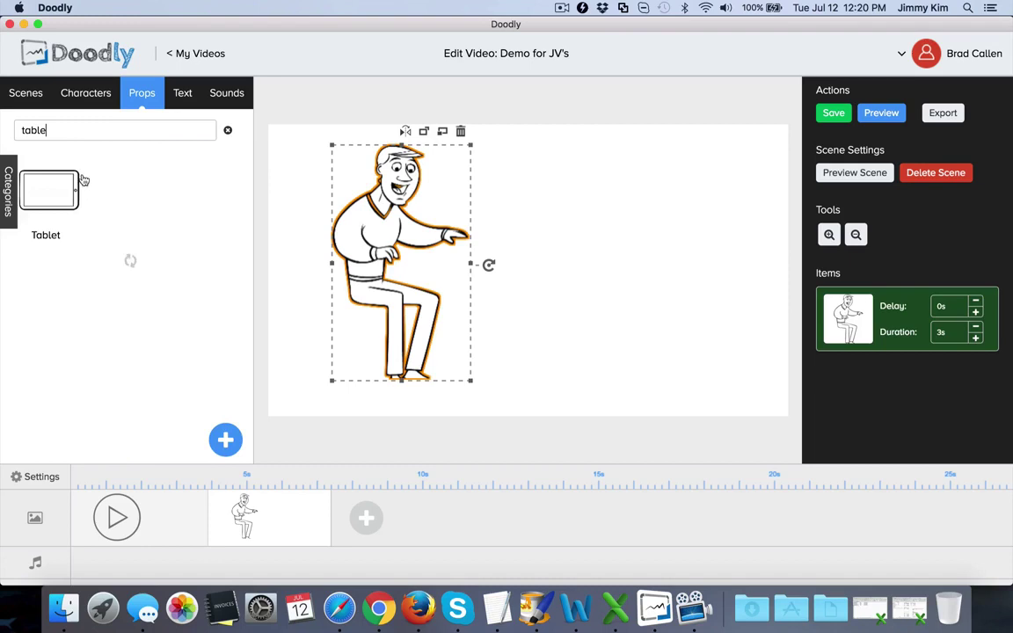
click(48, 187)
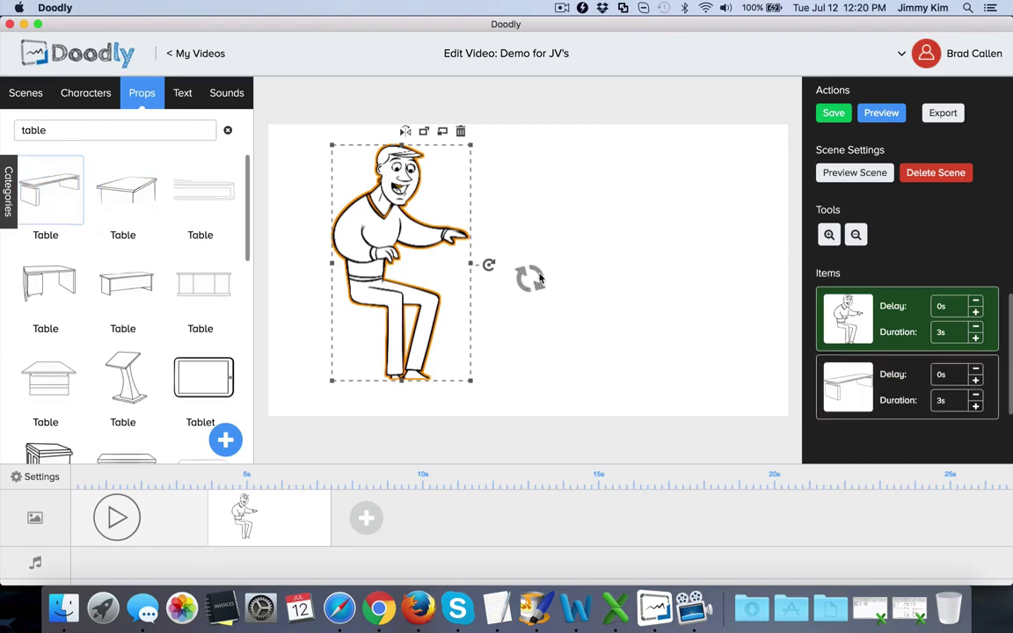
click(537, 271)
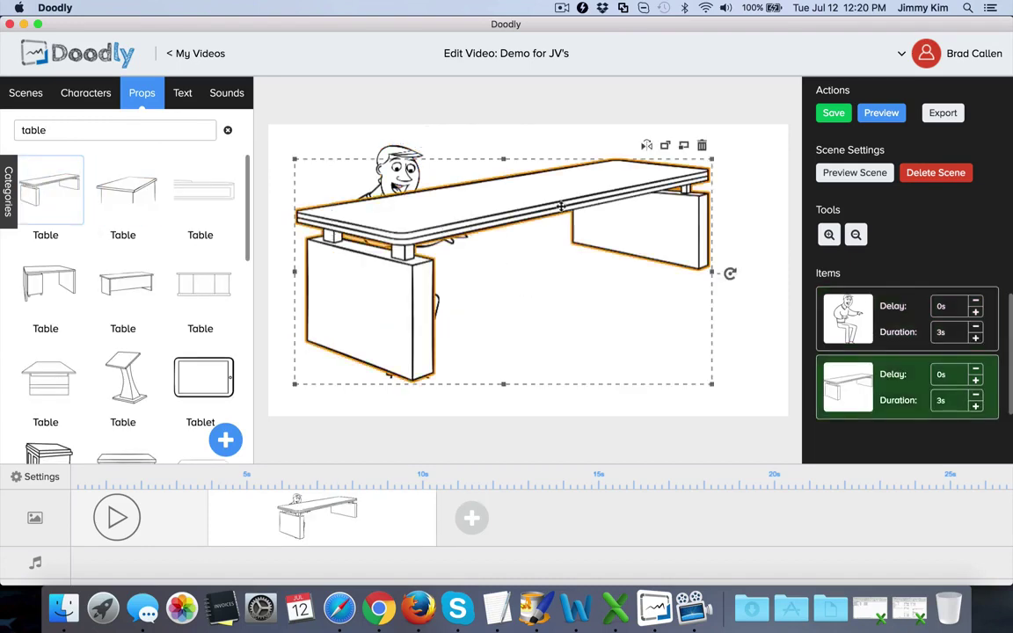
drag(640, 256, 680, 281)
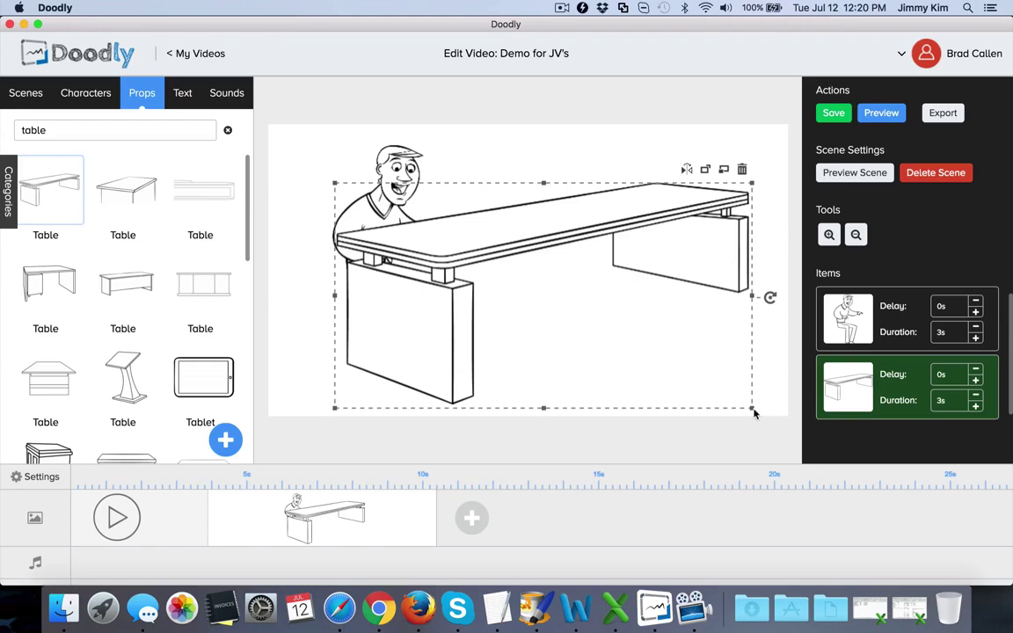
drag(752, 407, 651, 352)
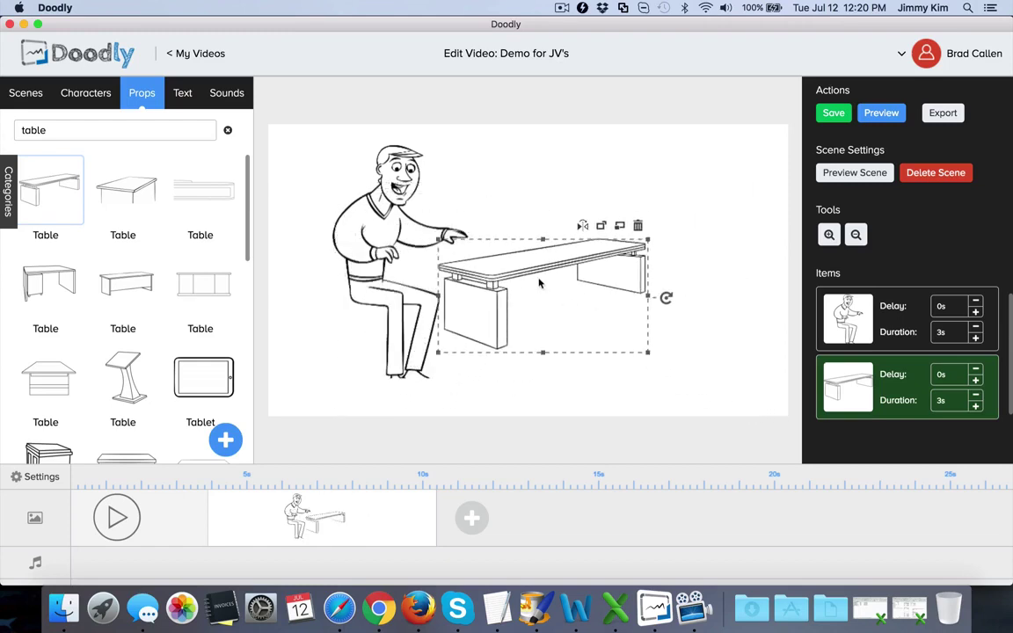
drag(522, 269, 451, 305)
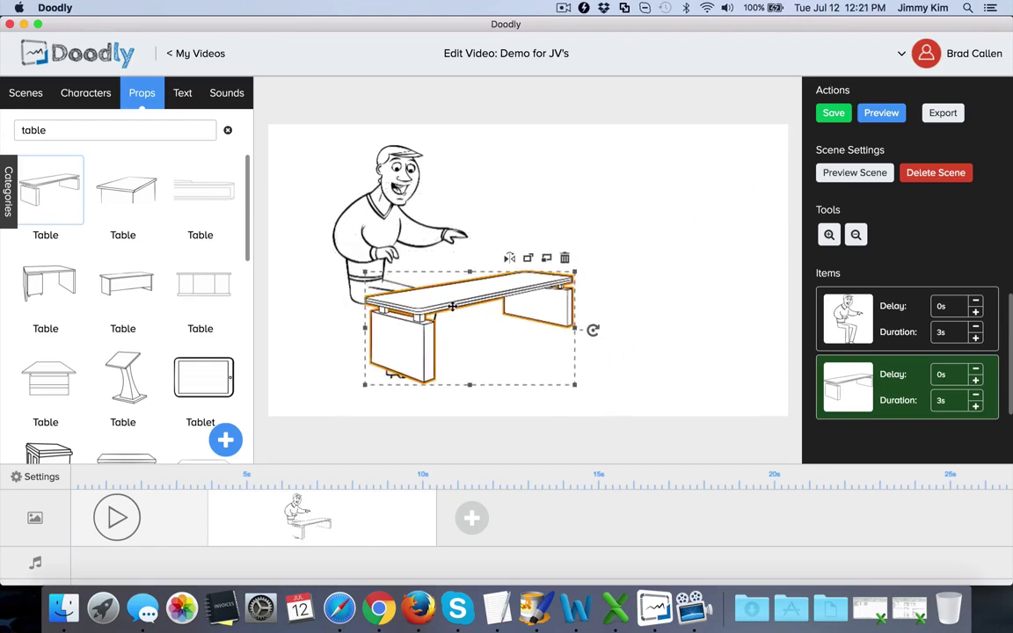
Search props for 'keyboard' and place a shrunken Keyboard prop on the desk.
double_click(131, 134)
text(k)
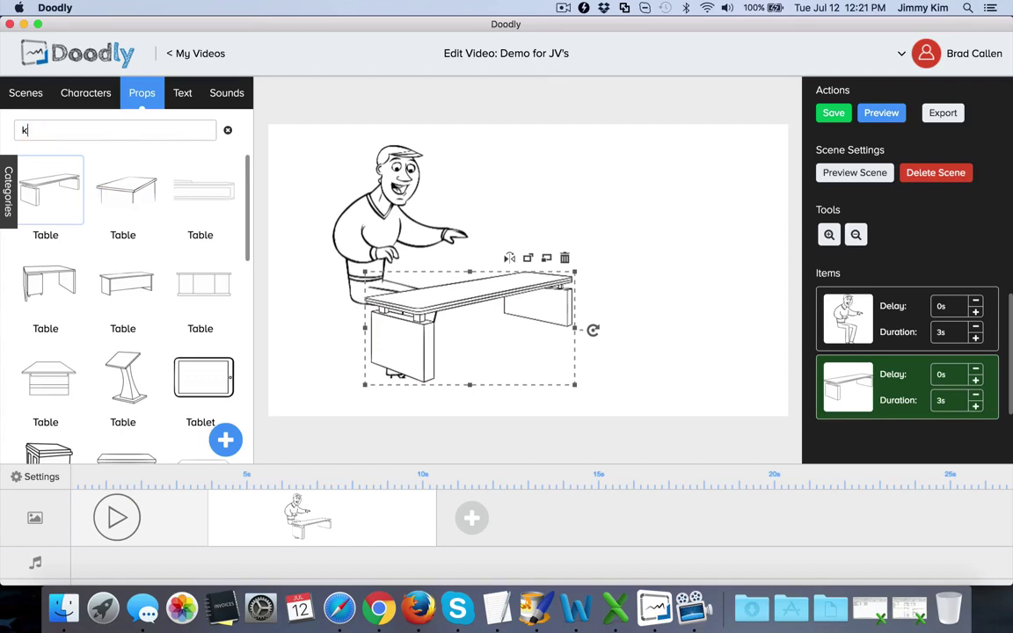
text(eyboard)
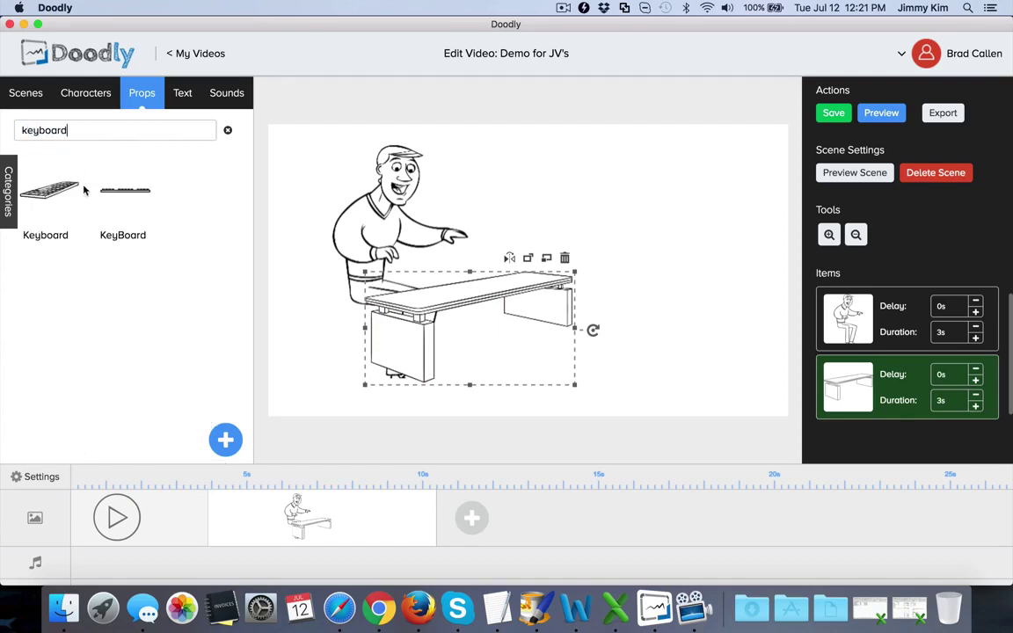
click(50, 188)
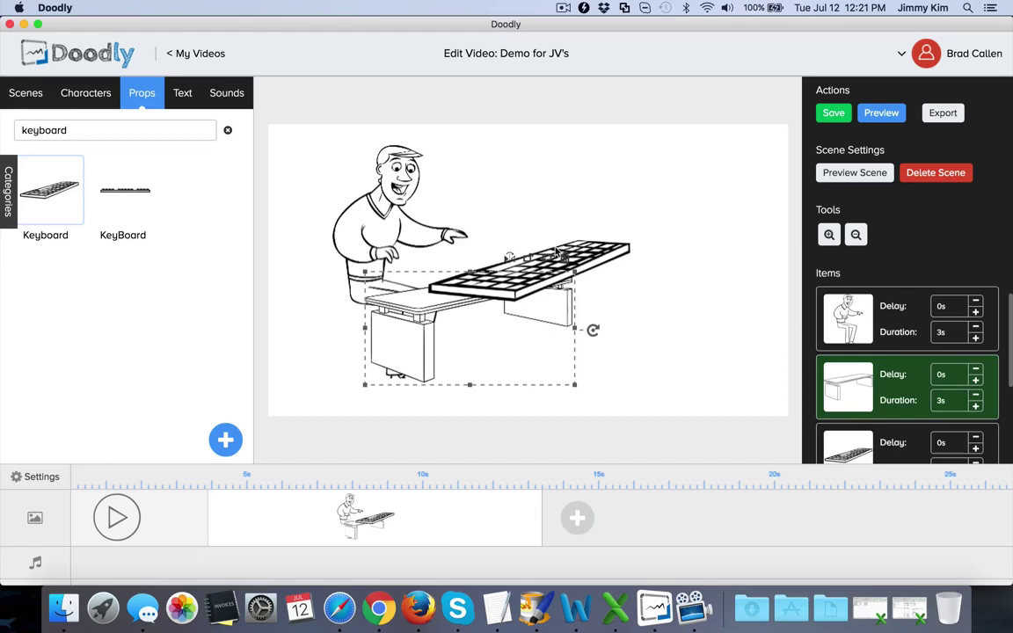
click(610, 259)
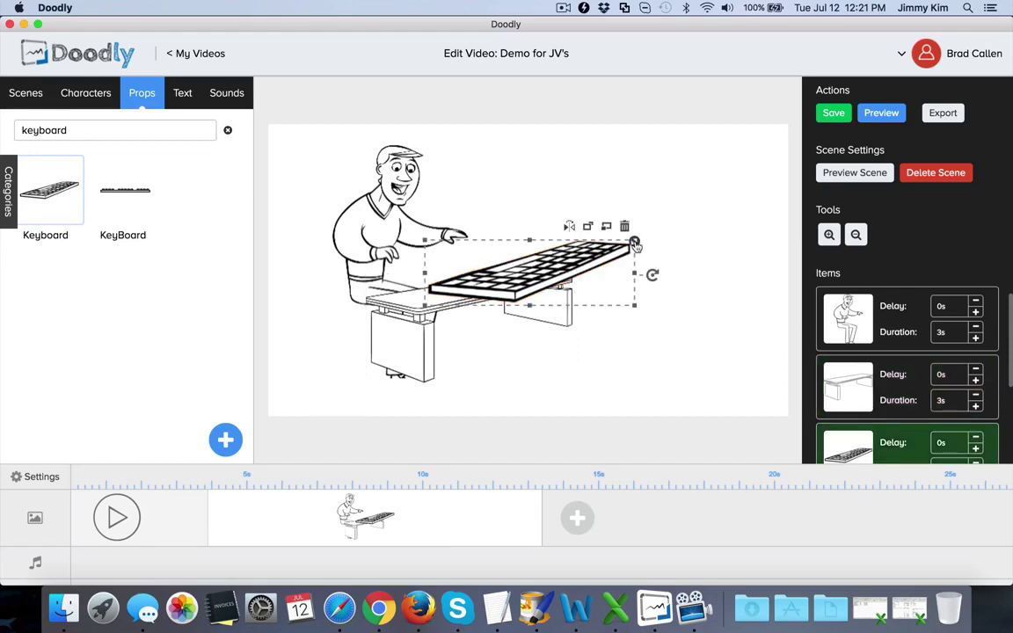
drag(629, 246, 449, 263)
click(626, 269)
click(479, 288)
Enlarge the table so the man sits at it.
click(471, 296)
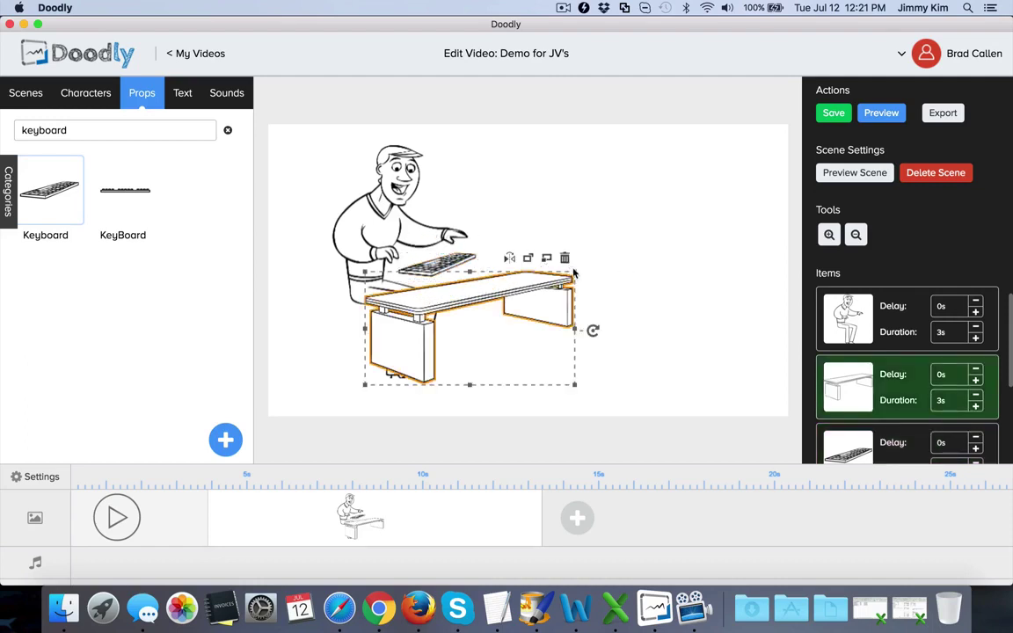
drag(576, 272, 596, 260)
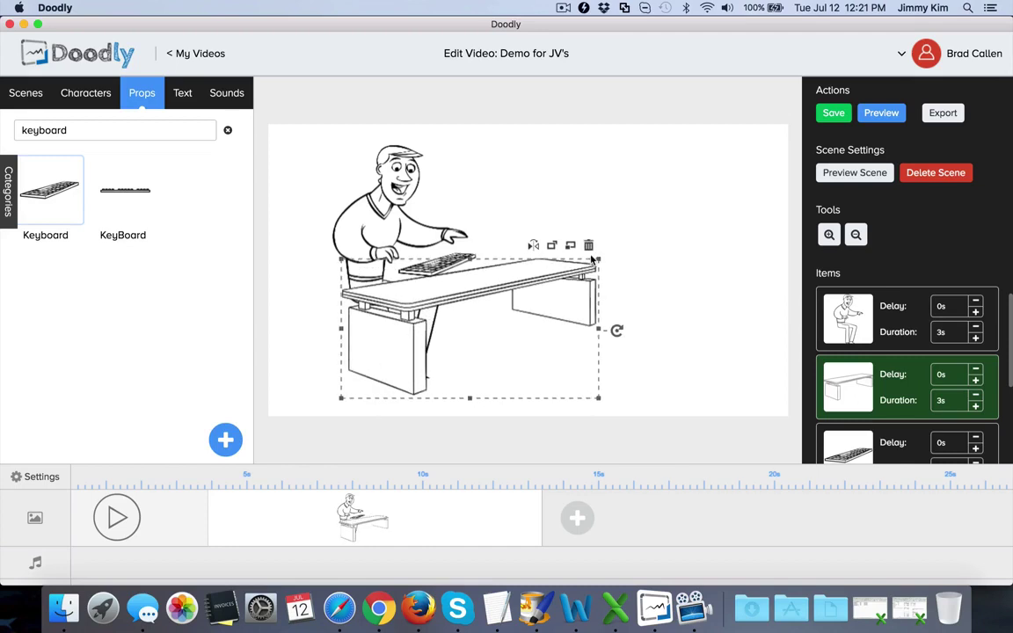
drag(599, 263, 623, 245)
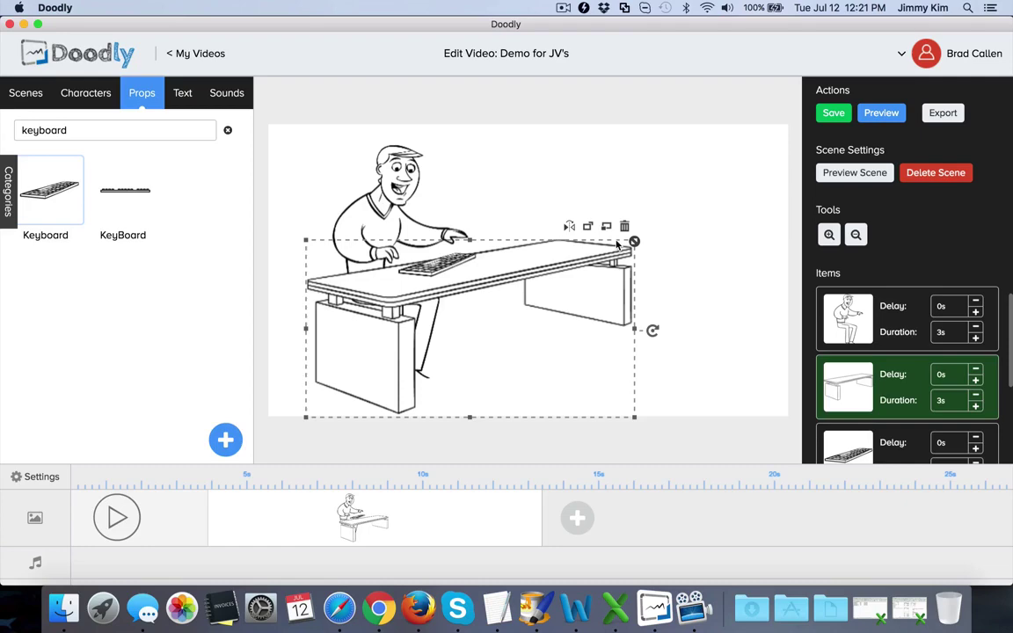
click(667, 211)
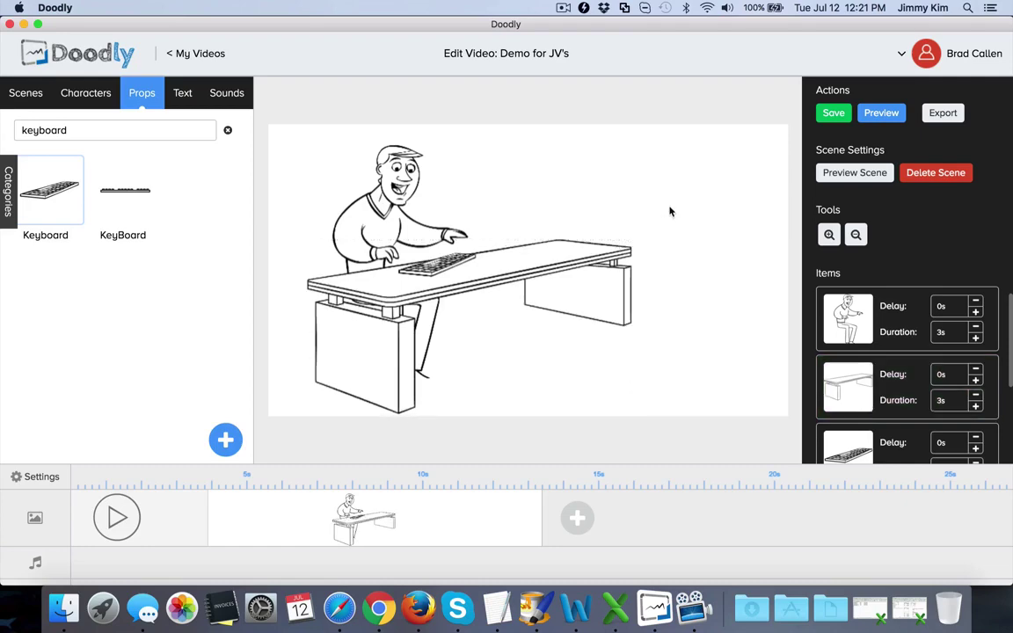
click(855, 172)
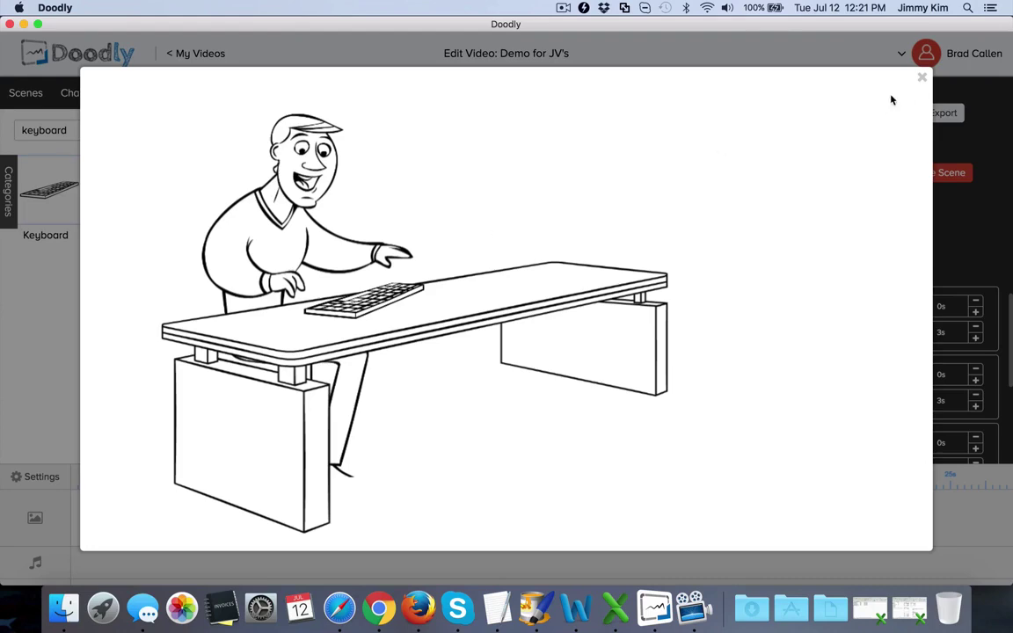
click(922, 77)
Stretch the desk scene's timeline clip so each of its items draws over 4.43s.
scroll(931, 371, down, 3)
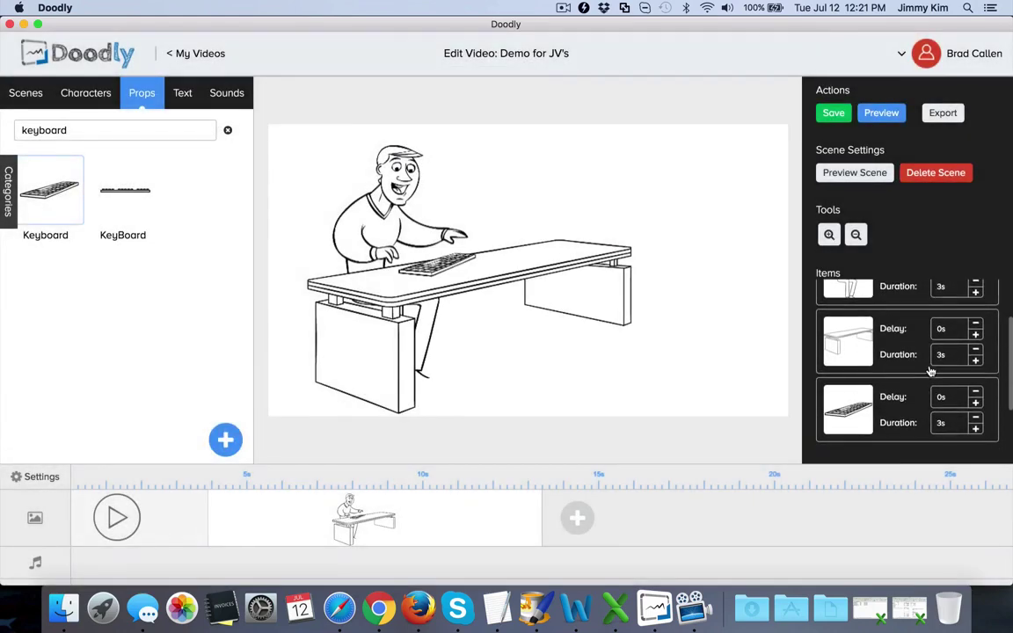
scroll(933, 352, up, 1)
scroll(936, 325, down, 2)
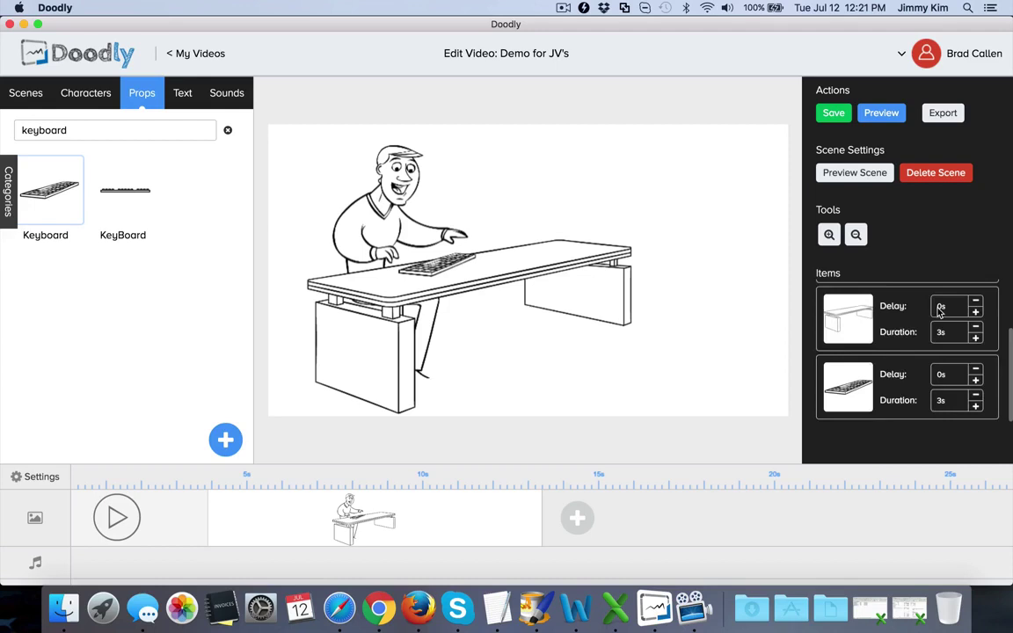
scroll(938, 316, up, 1)
scroll(927, 339, down, 2)
scroll(927, 339, up, 1)
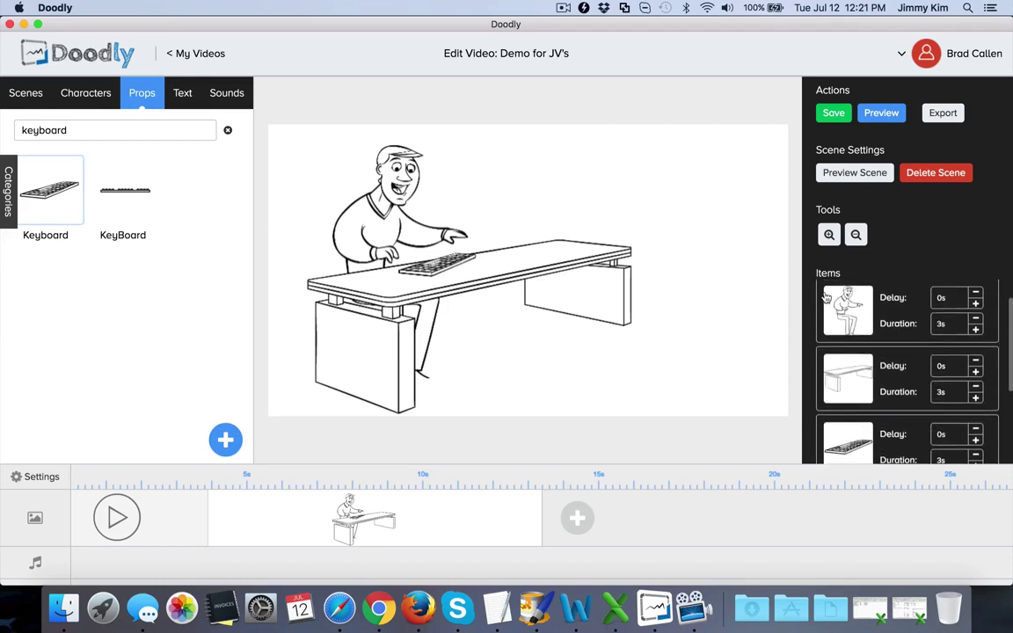
click(523, 269)
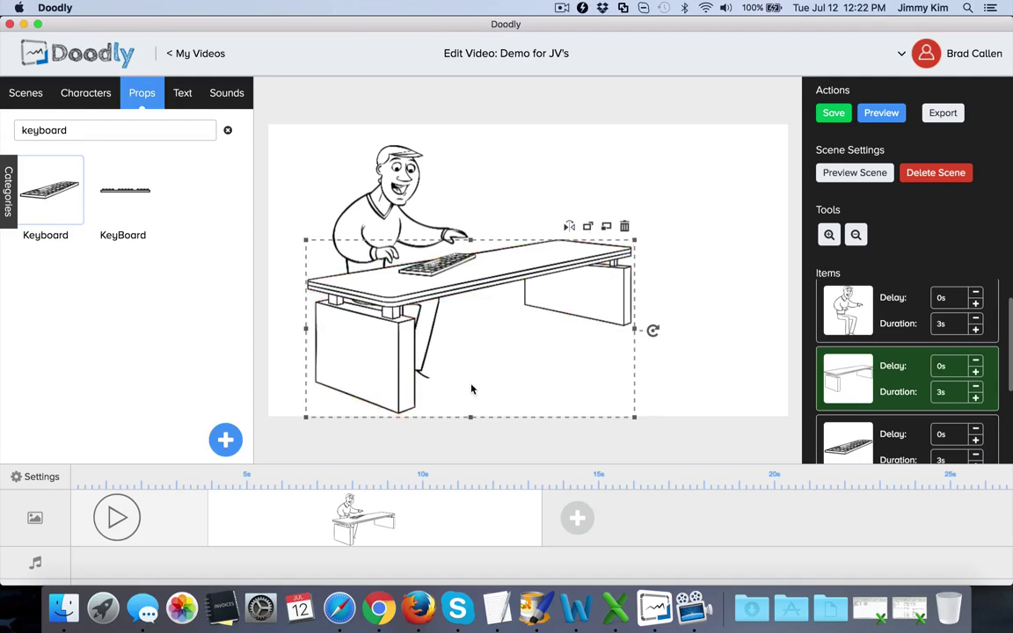
drag(541, 519, 695, 517)
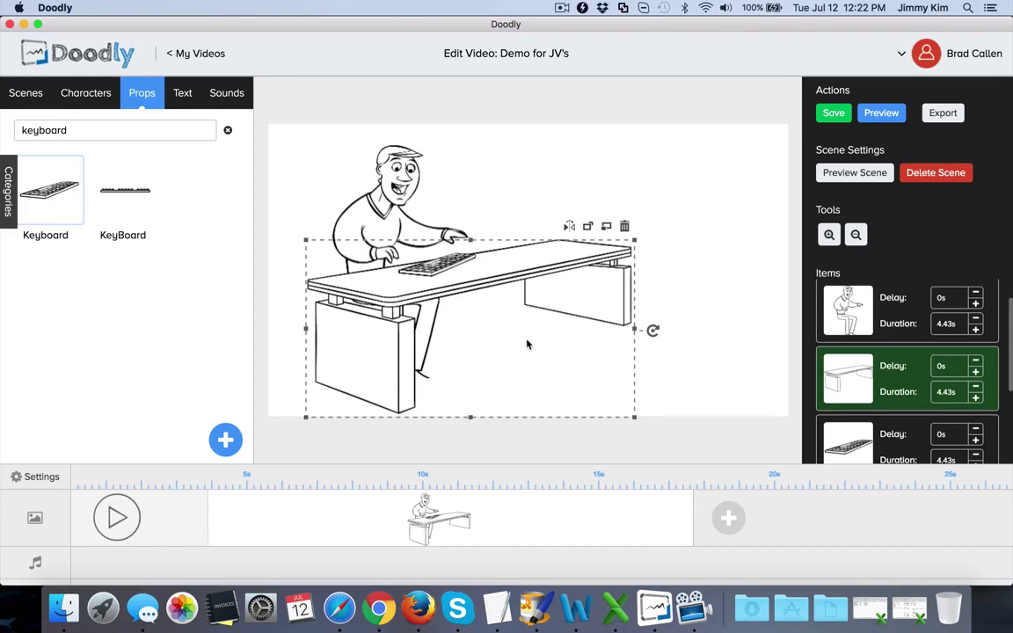
Add a new scene with a text item reading 'Hey it's Jimmy!'.
click(180, 92)
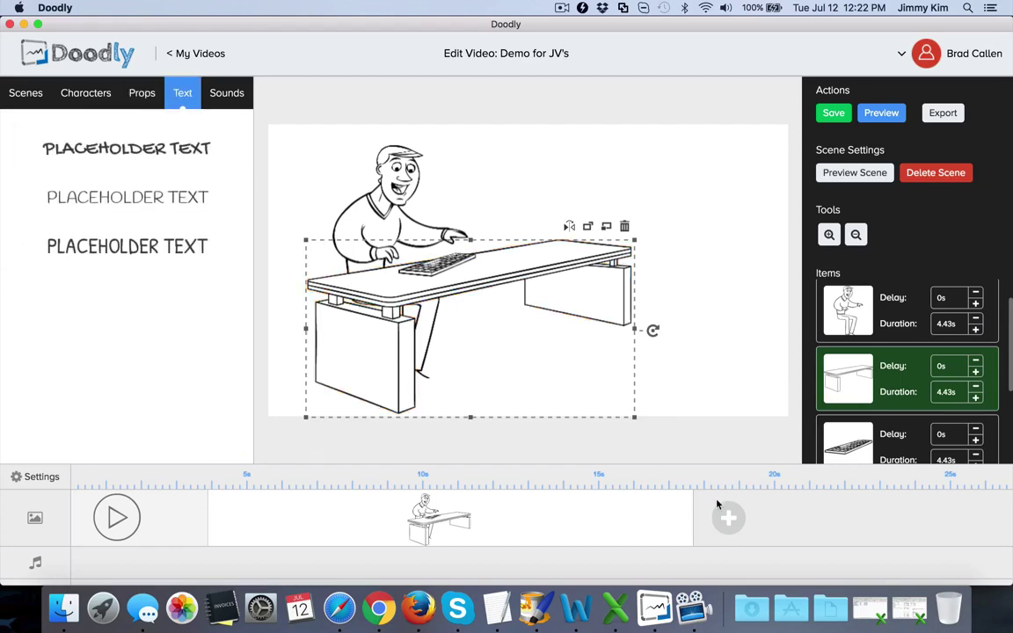
click(728, 519)
click(177, 151)
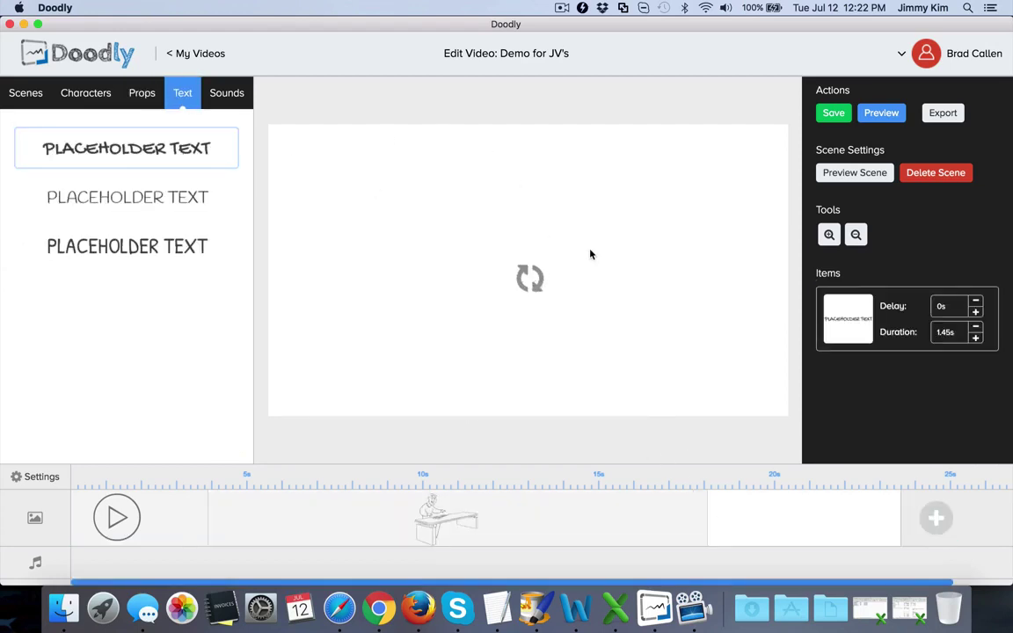
click(550, 286)
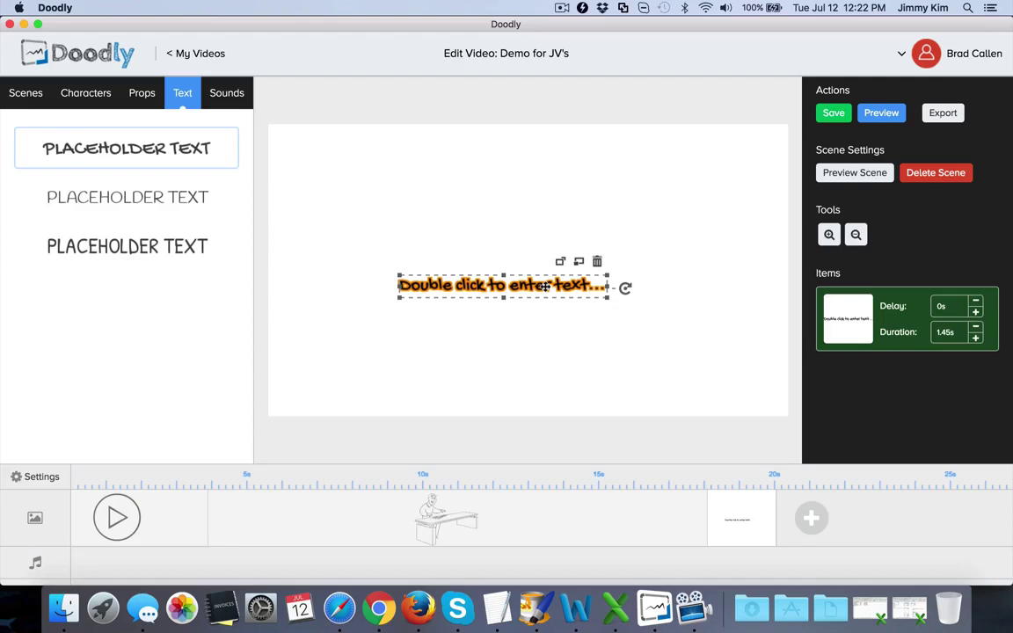
double_click(546, 286)
drag(542, 282, 334, 278)
text(Hey)
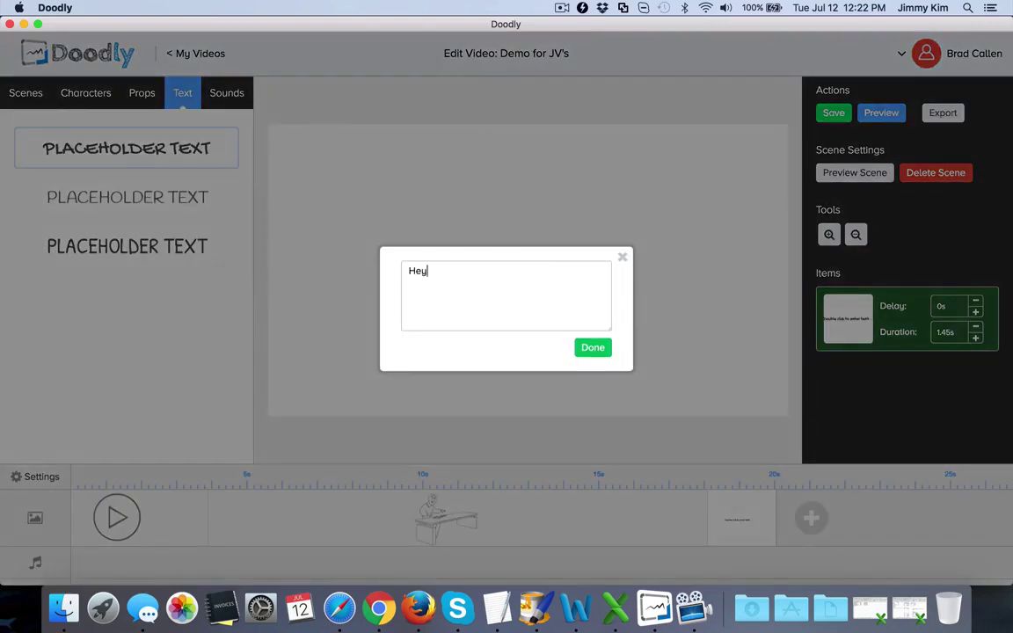
text( it's)
key(BackSpace)
key(BackSpace)
text(t's Jimmy!)
click(591, 348)
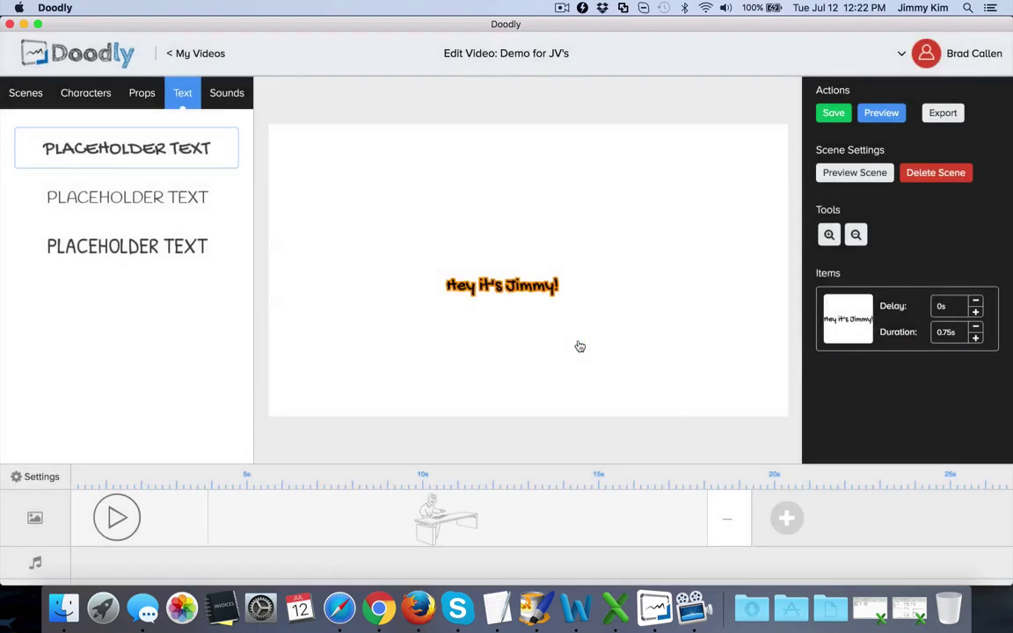
Enlarge the greeting text and move it up toward the upper right.
click(563, 299)
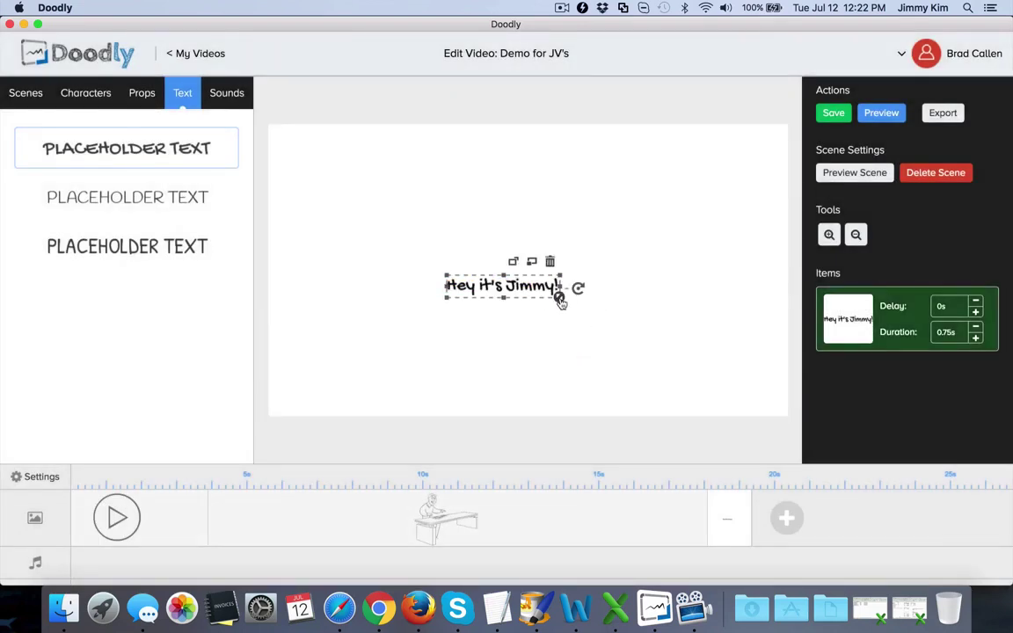
drag(560, 301, 648, 340)
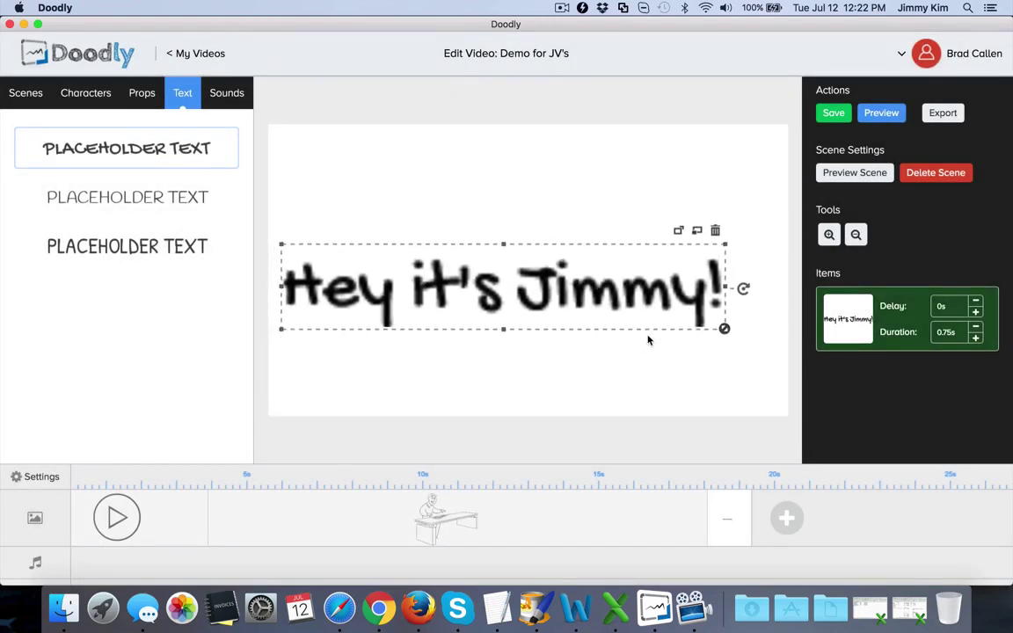
drag(606, 294, 635, 237)
click(594, 355)
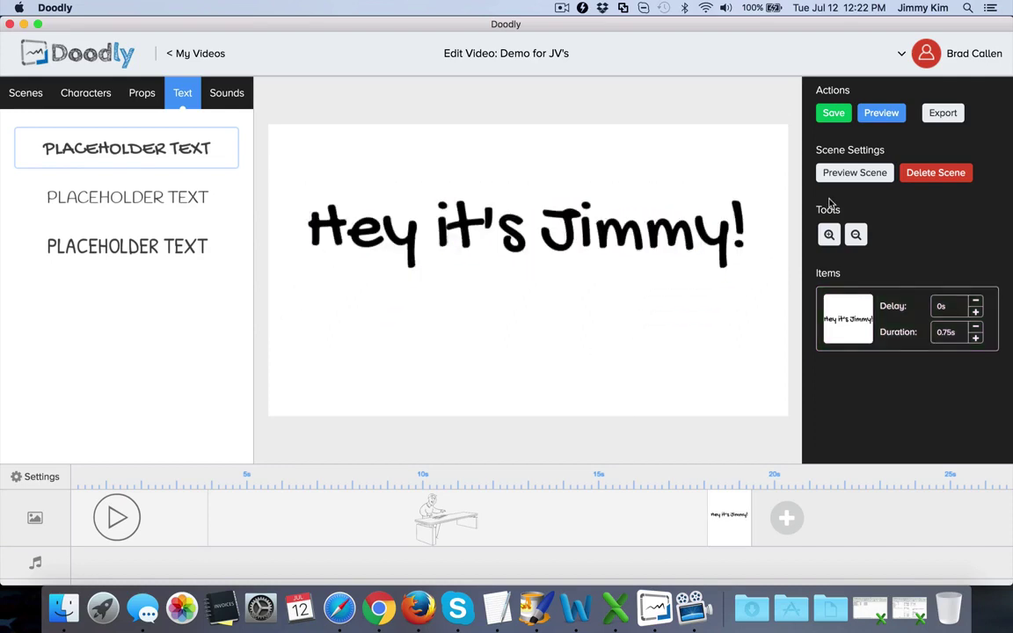
Preview the greeting scene, then lengthen it so the text draws over 7.13s.
click(857, 173)
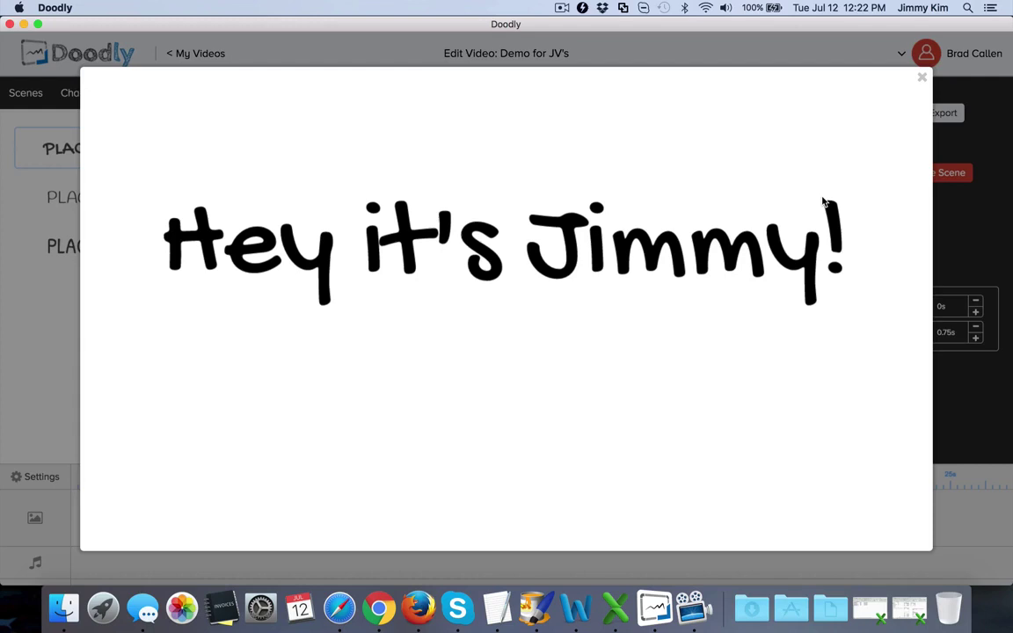
click(924, 78)
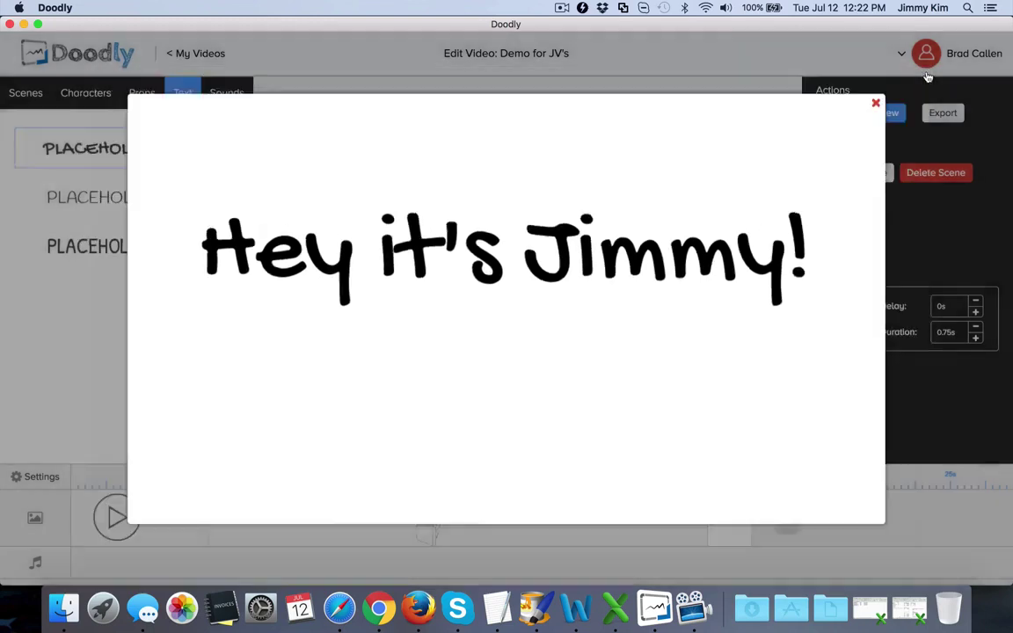
drag(755, 508, 976, 510)
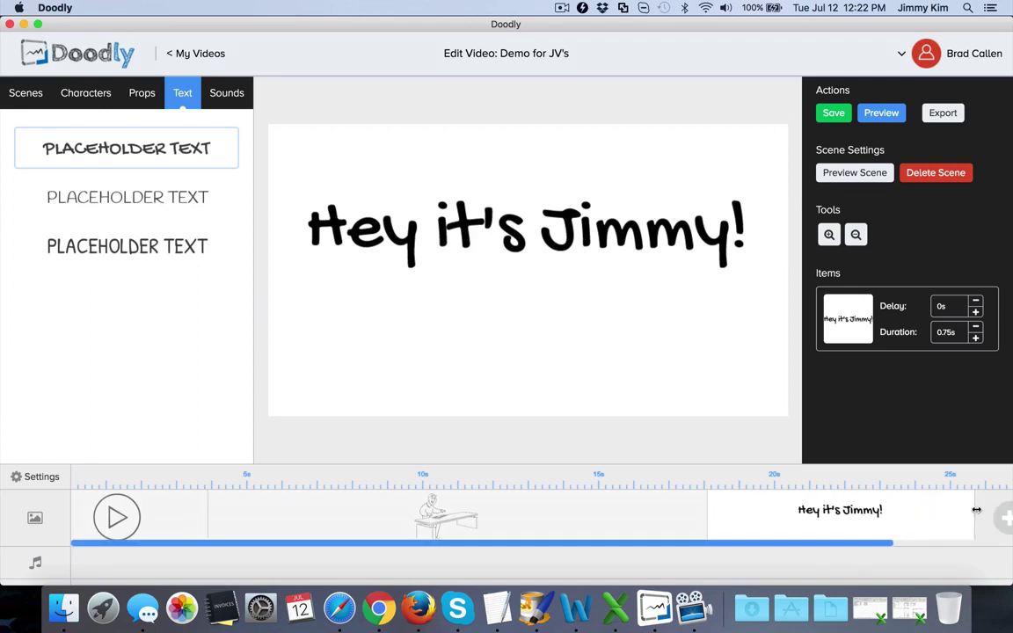
Replay the lengthened greeting scene preview, then bring up the sound library.
click(858, 174)
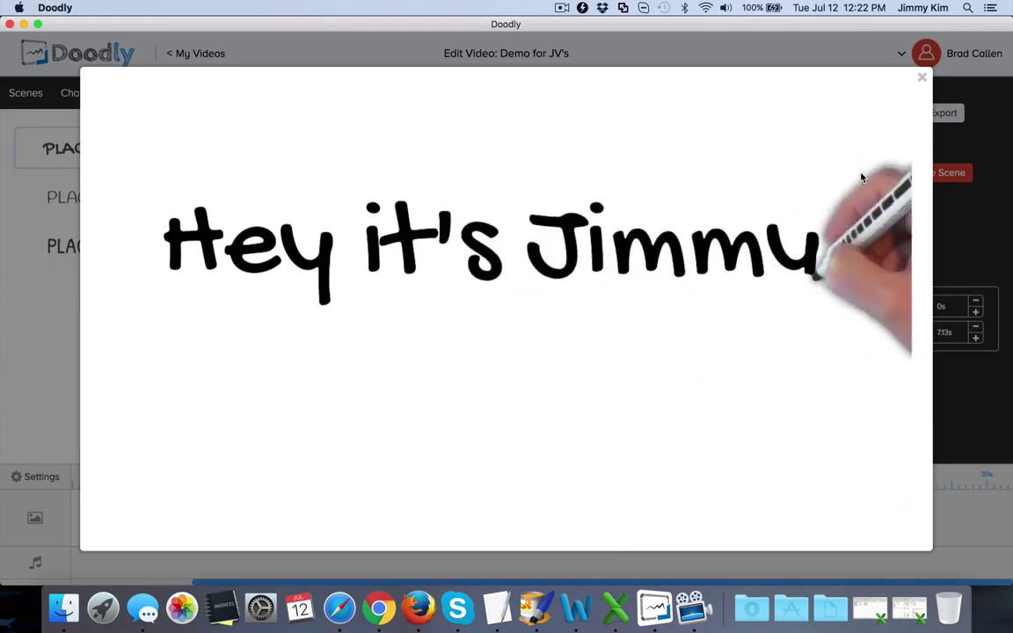
key(XF86MonBrightnessDown)
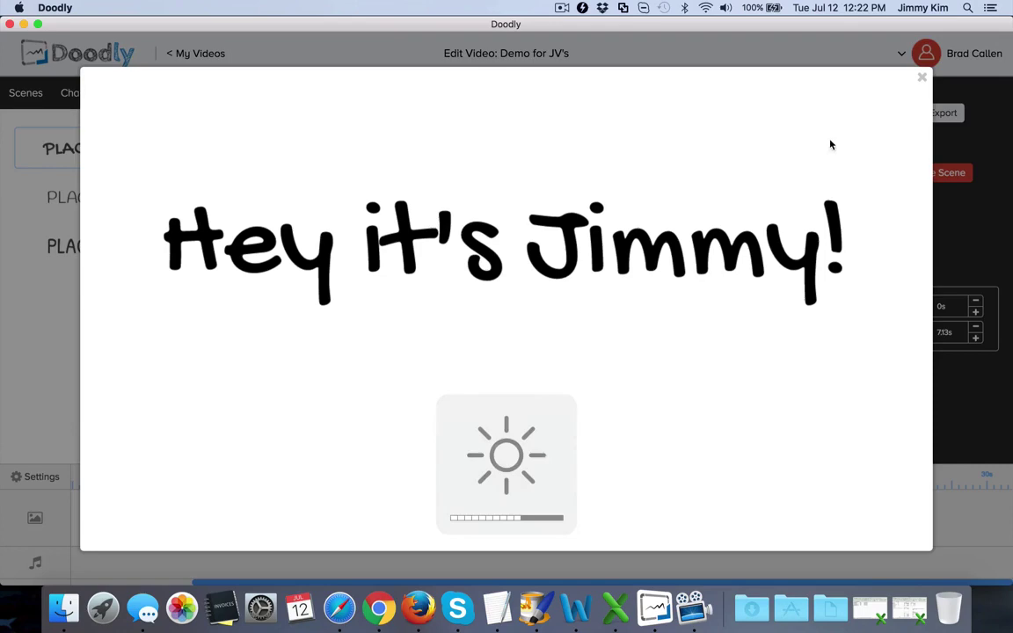
click(922, 77)
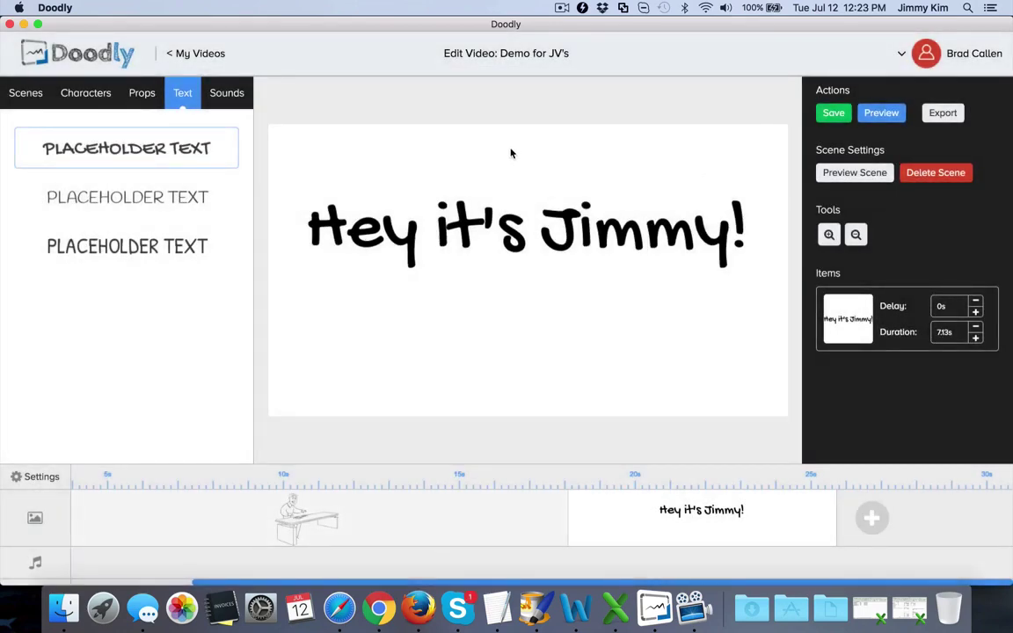
click(236, 91)
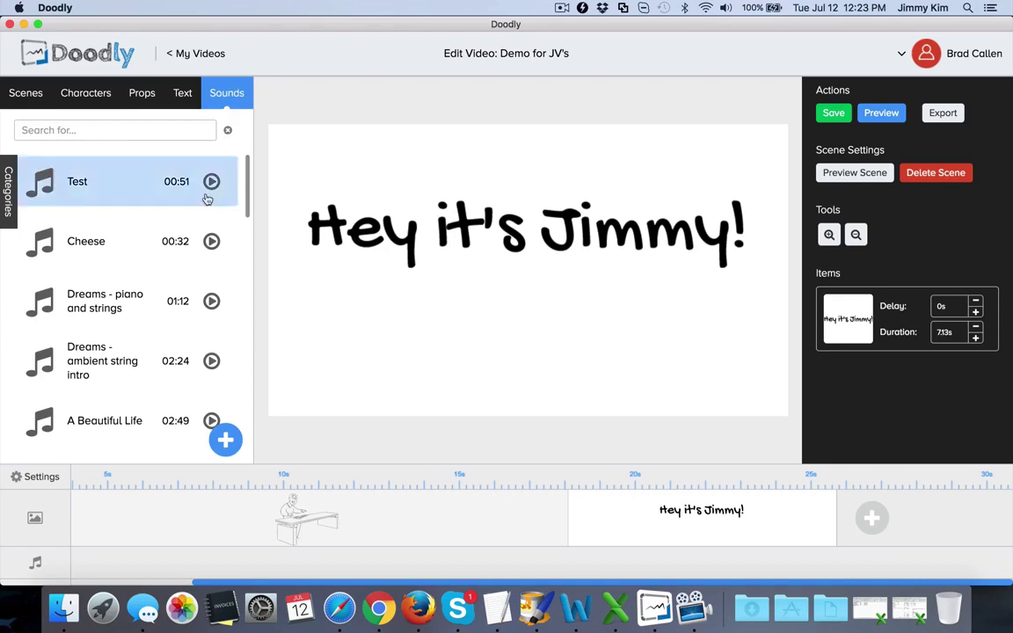
Look through the sounds, opening and cancelling the new-sound form without adding one.
scroll(188, 264, down, 10)
scroll(188, 263, up, 10)
click(225, 440)
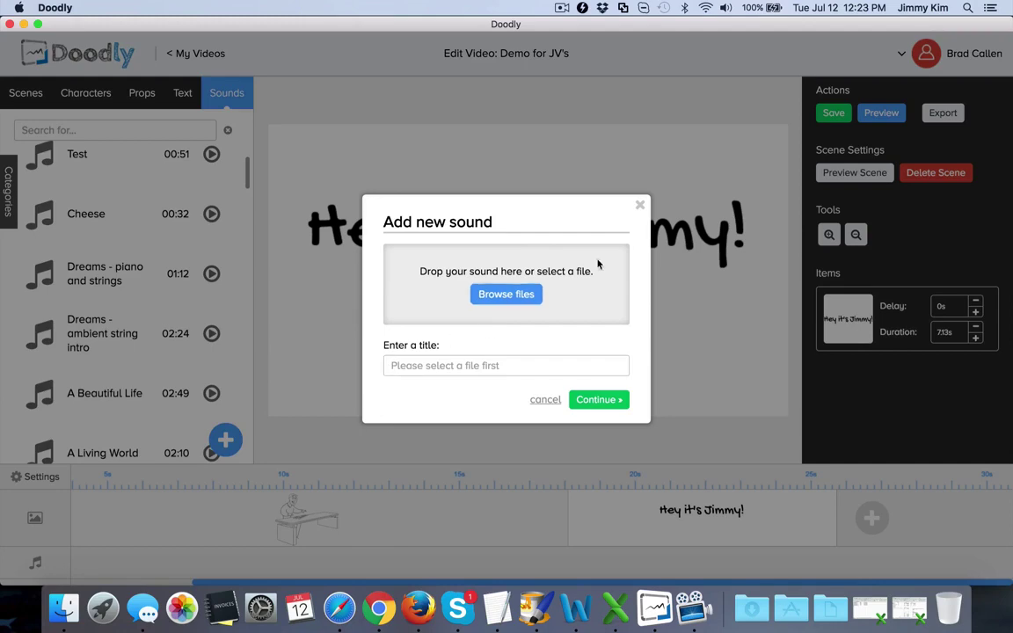
click(641, 205)
click(181, 93)
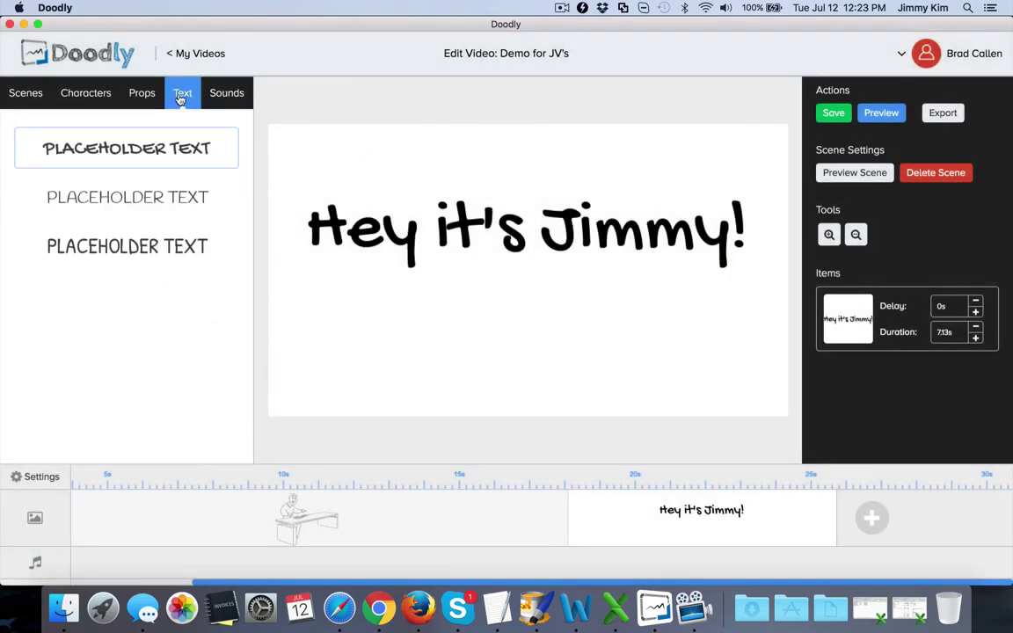
Cancel the new-prop form, clear the 'keyboard' props search, and browse the characters.
click(144, 95)
click(225, 439)
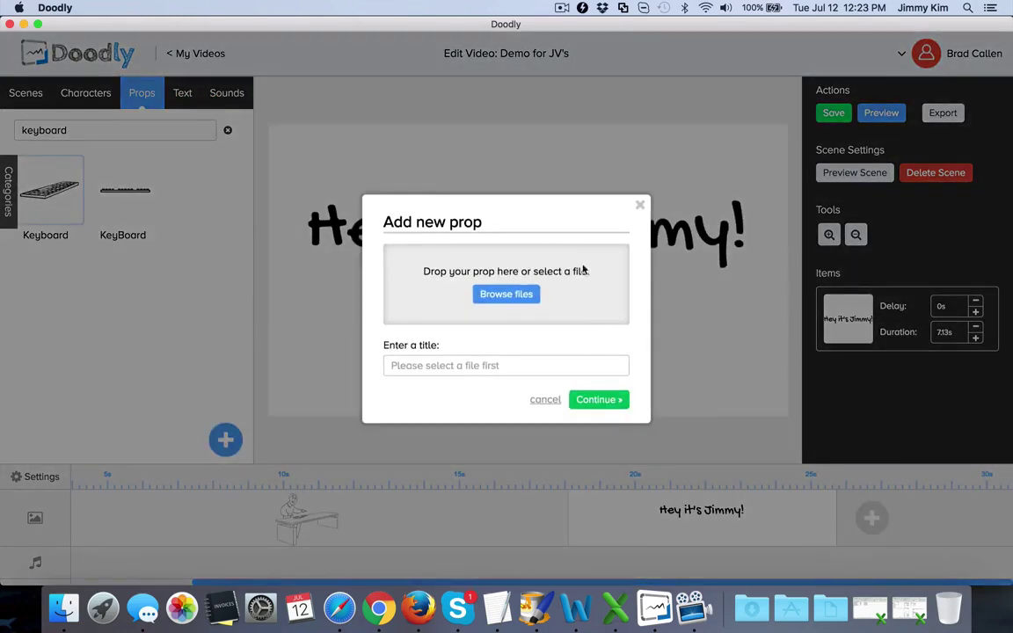
click(640, 205)
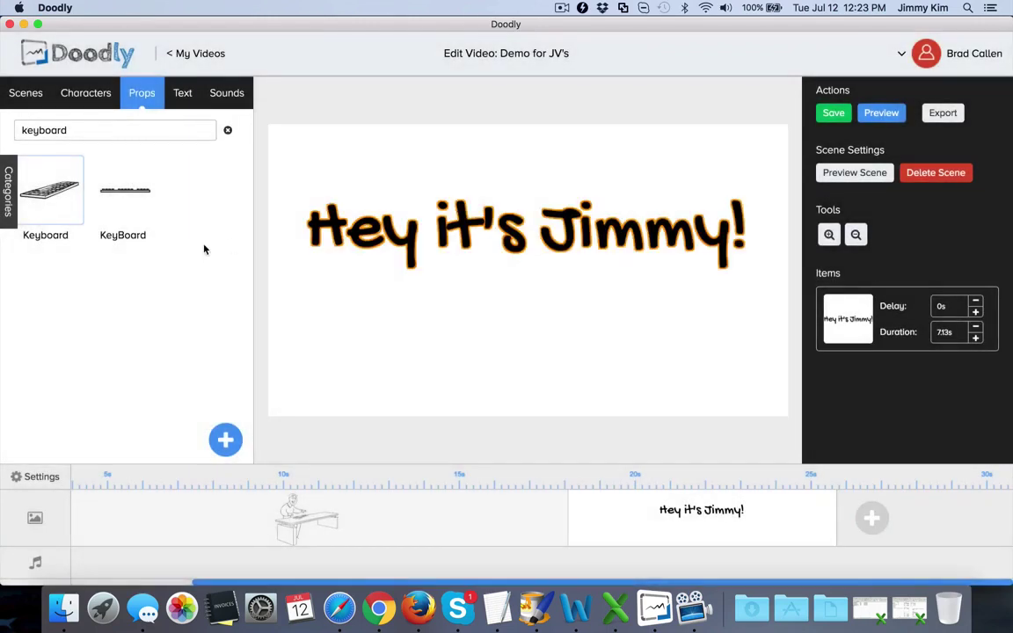
double_click(143, 130)
key(BackSpace)
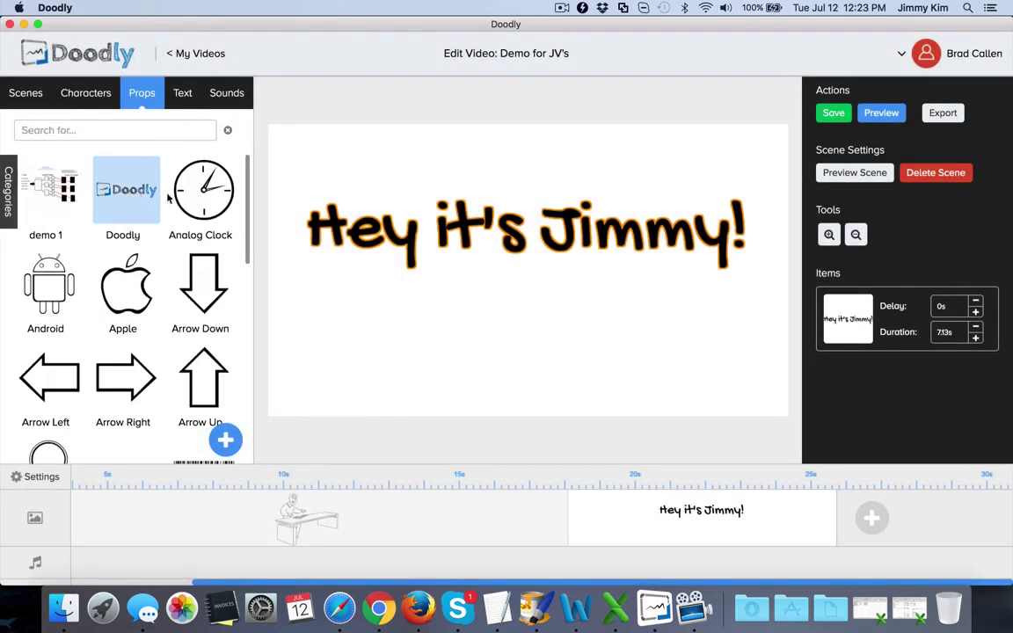
click(88, 94)
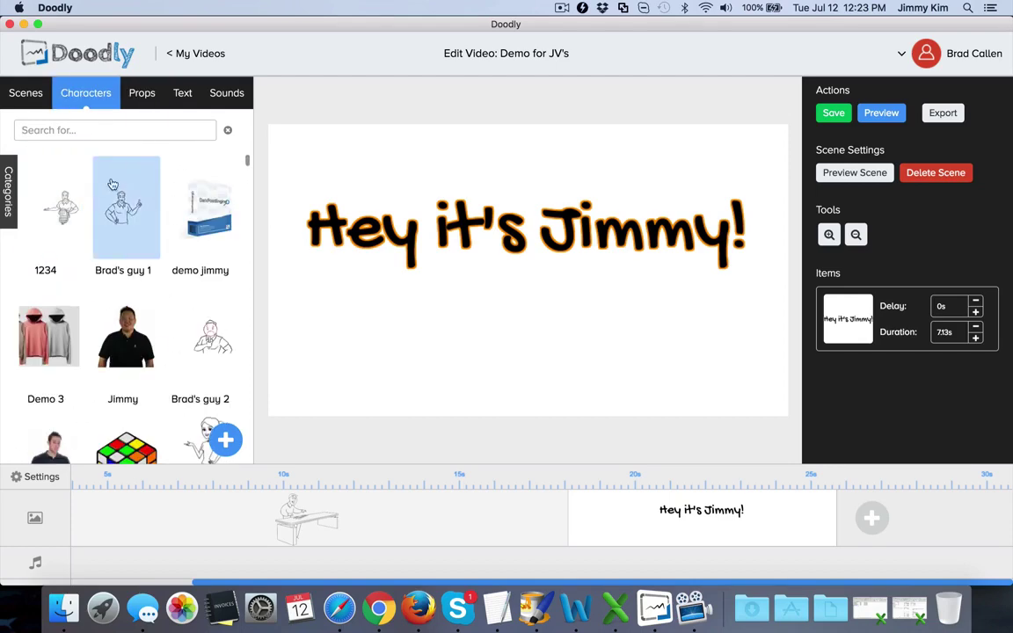
scroll(59, 414, down, 3)
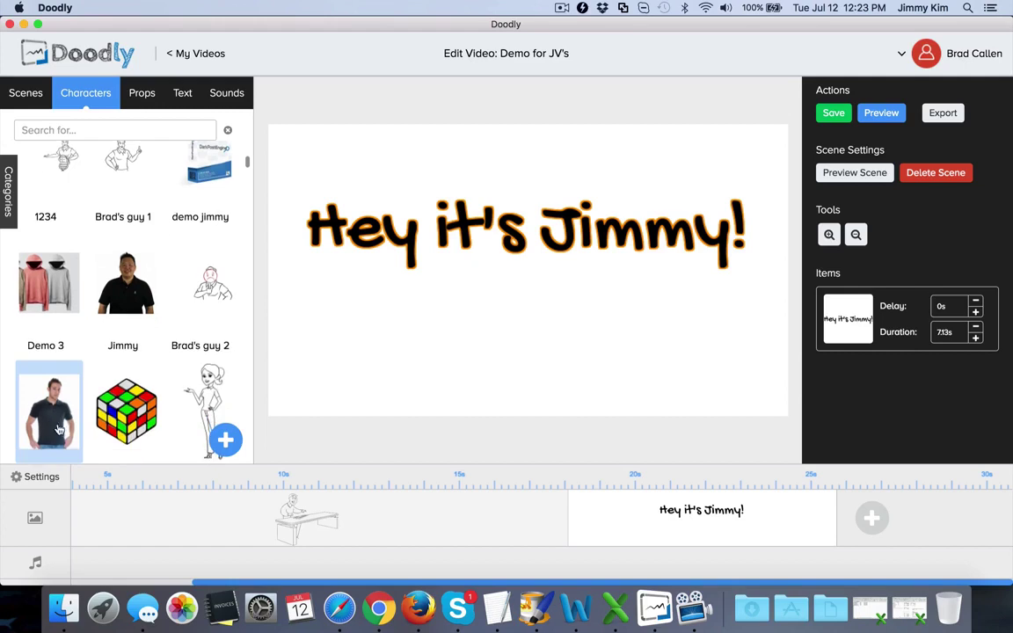
scroll(126, 281, up, 3)
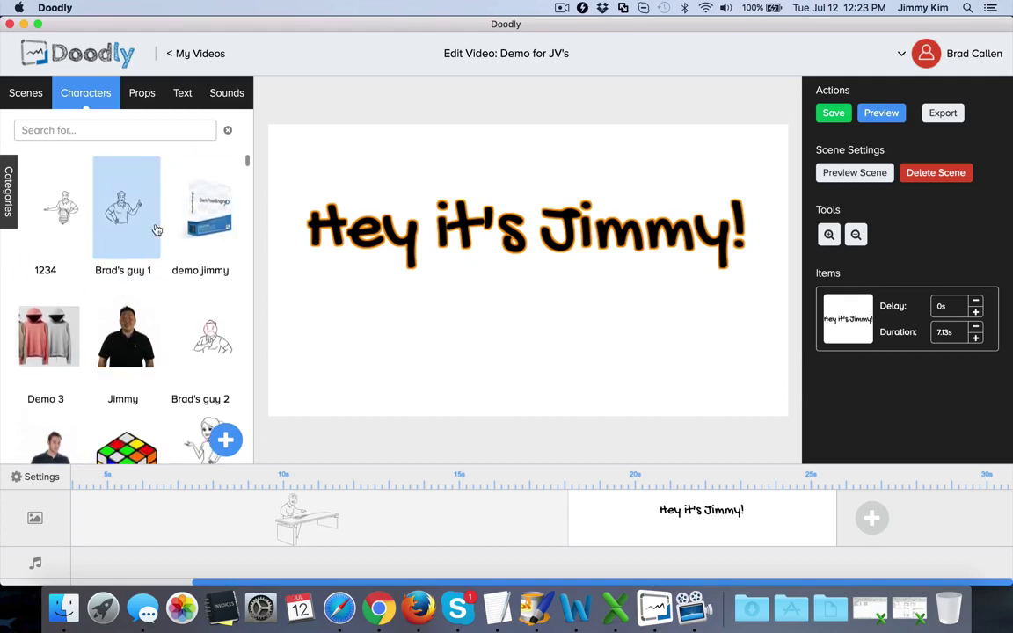
click(226, 94)
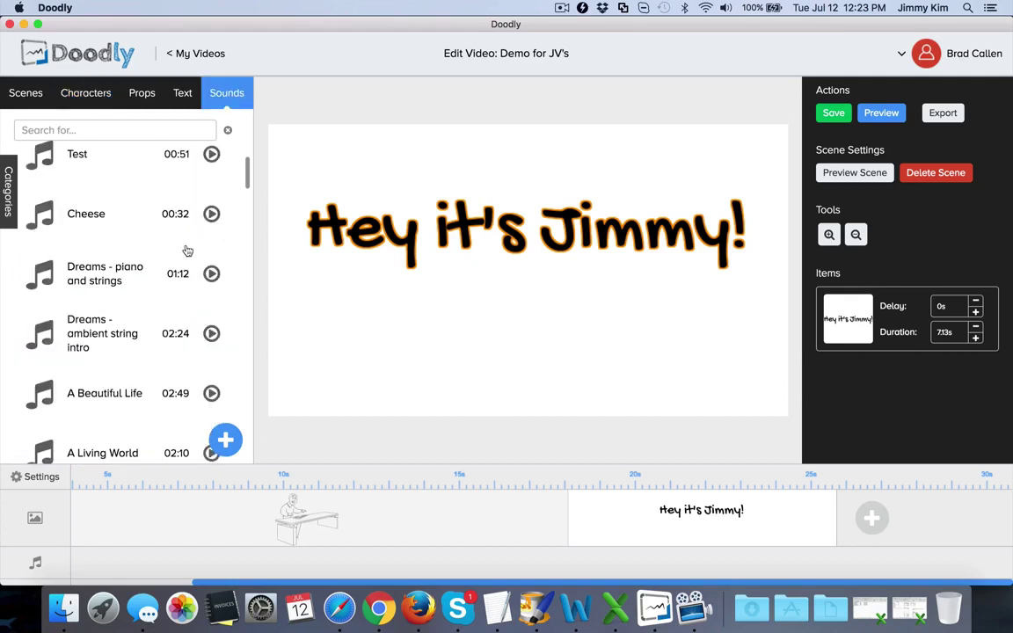
scroll(195, 330, down, 3)
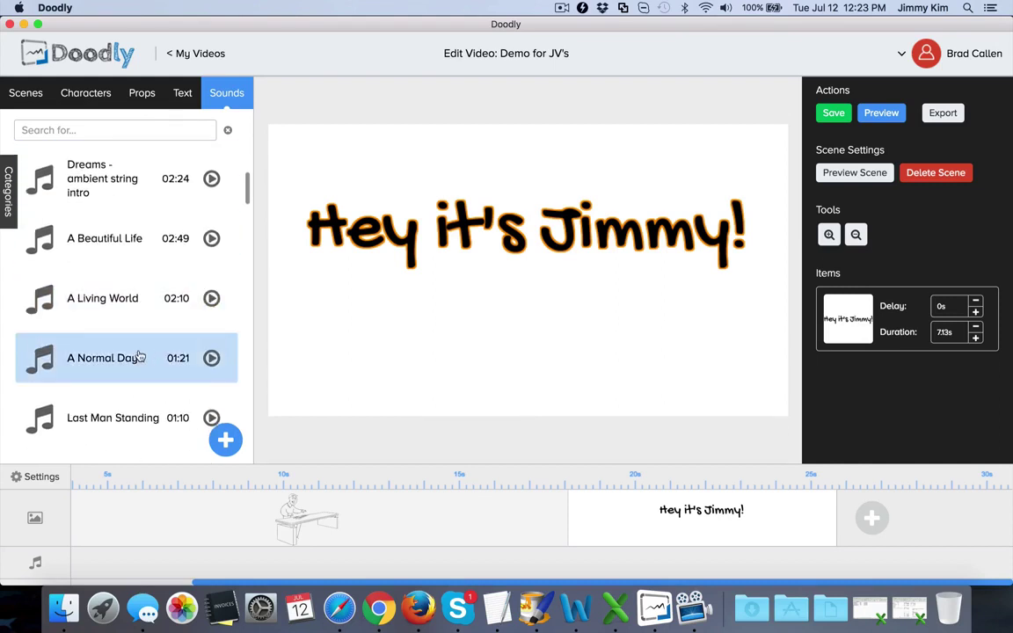
scroll(135, 355, down, 2)
click(132, 379)
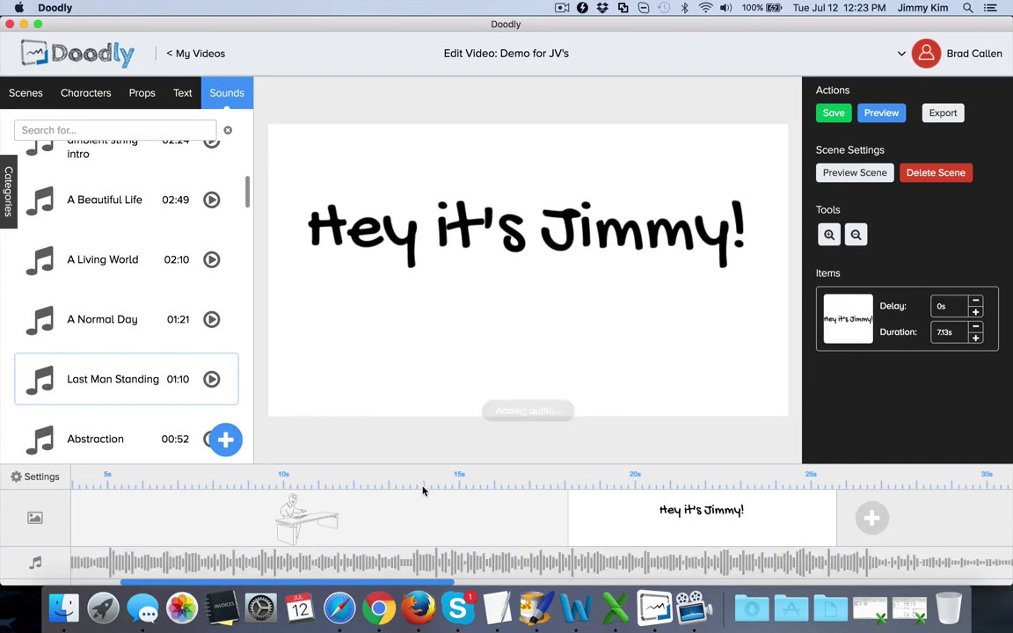
scroll(410, 561, right, 6)
scroll(410, 561, right, 10)
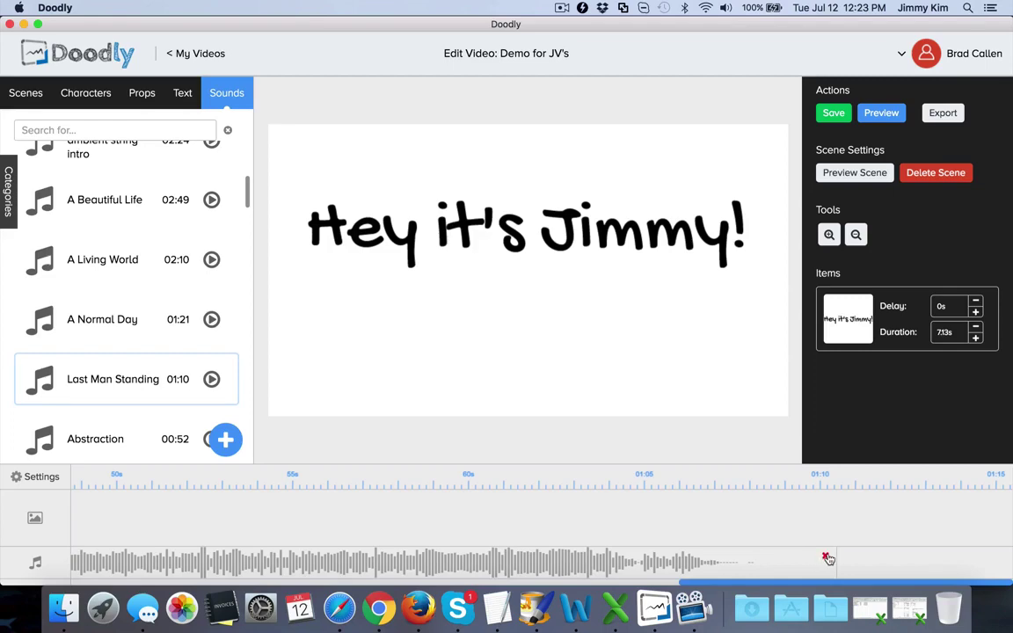
click(825, 557)
click(459, 328)
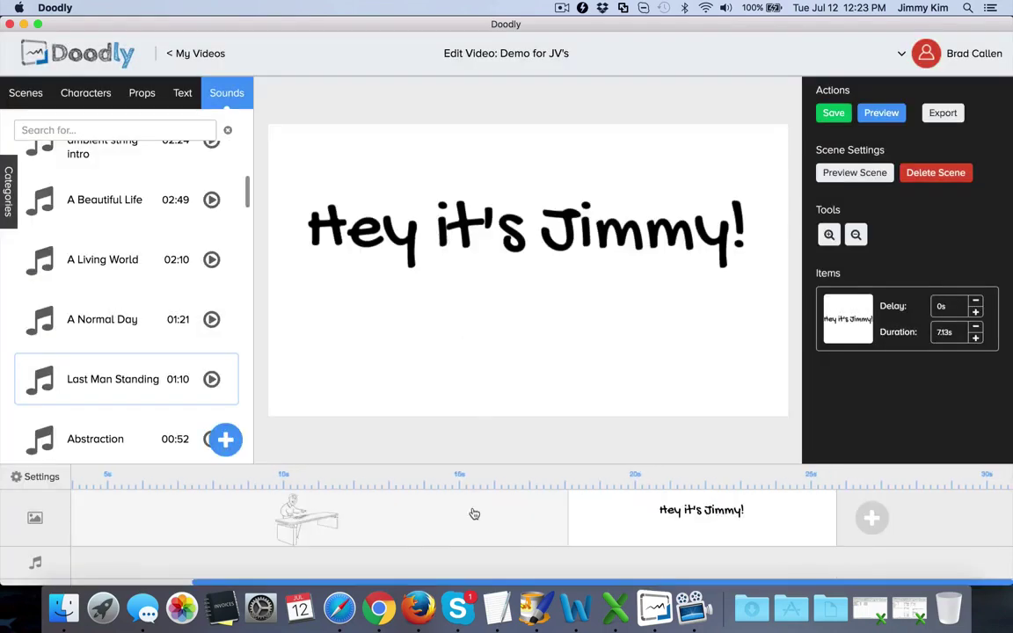
scroll(473, 514, left, 3)
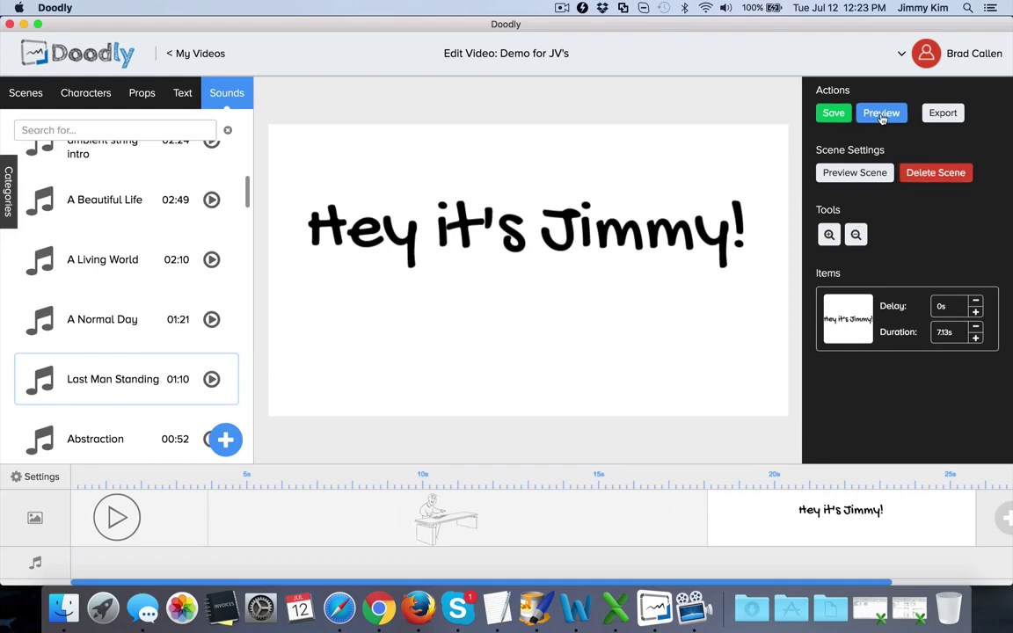
click(937, 114)
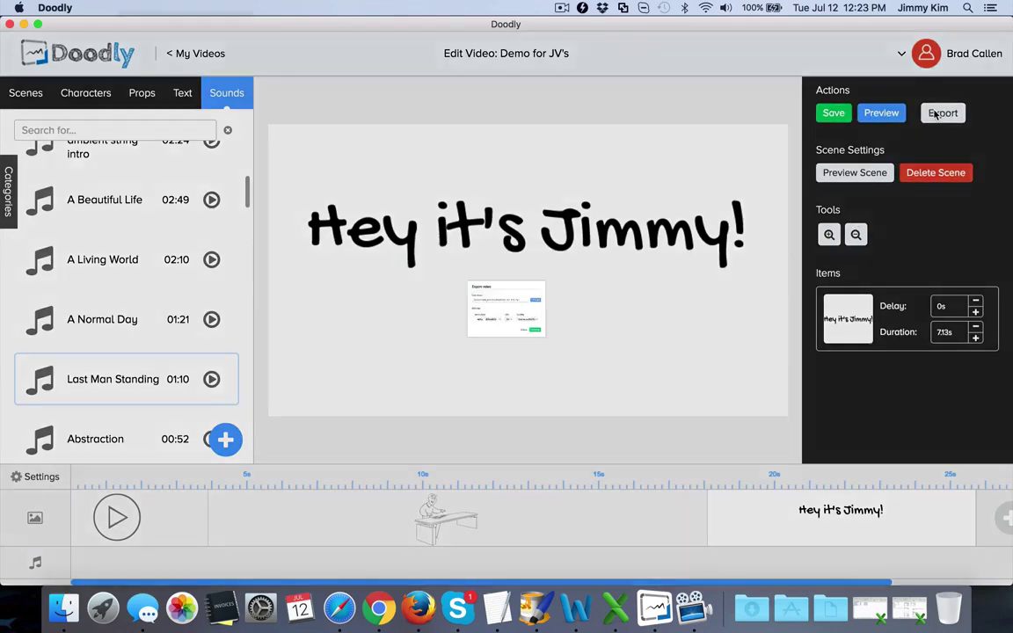
click(468, 359)
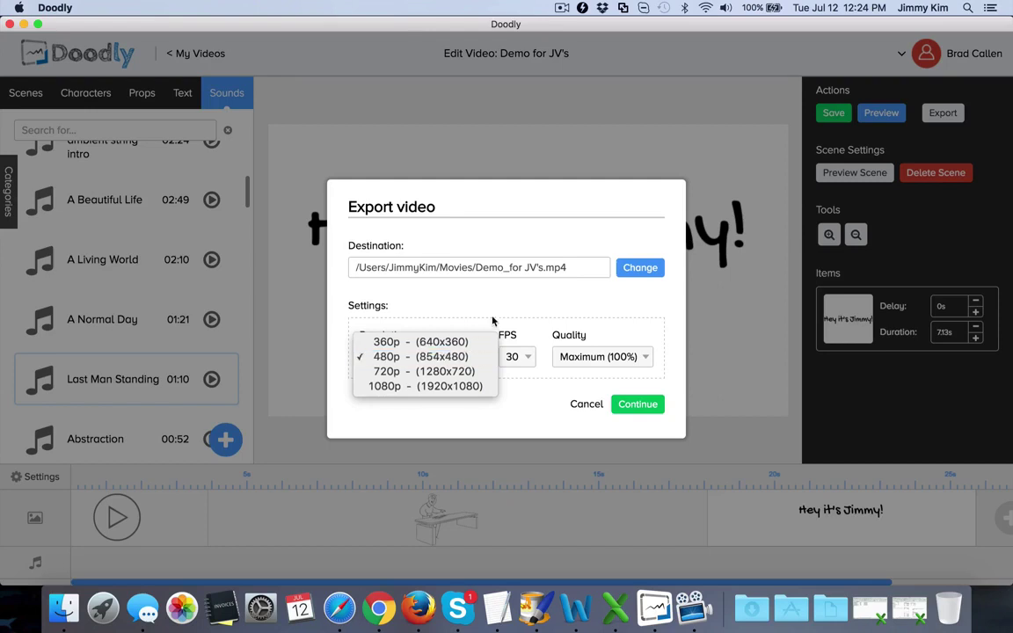
click(517, 357)
click(517, 356)
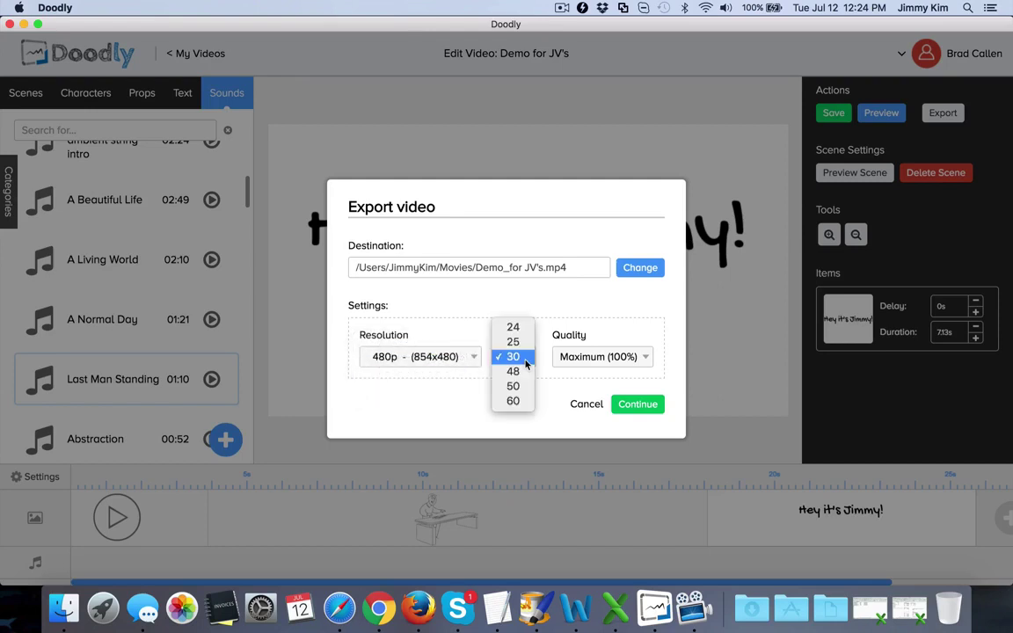
click(597, 322)
click(596, 356)
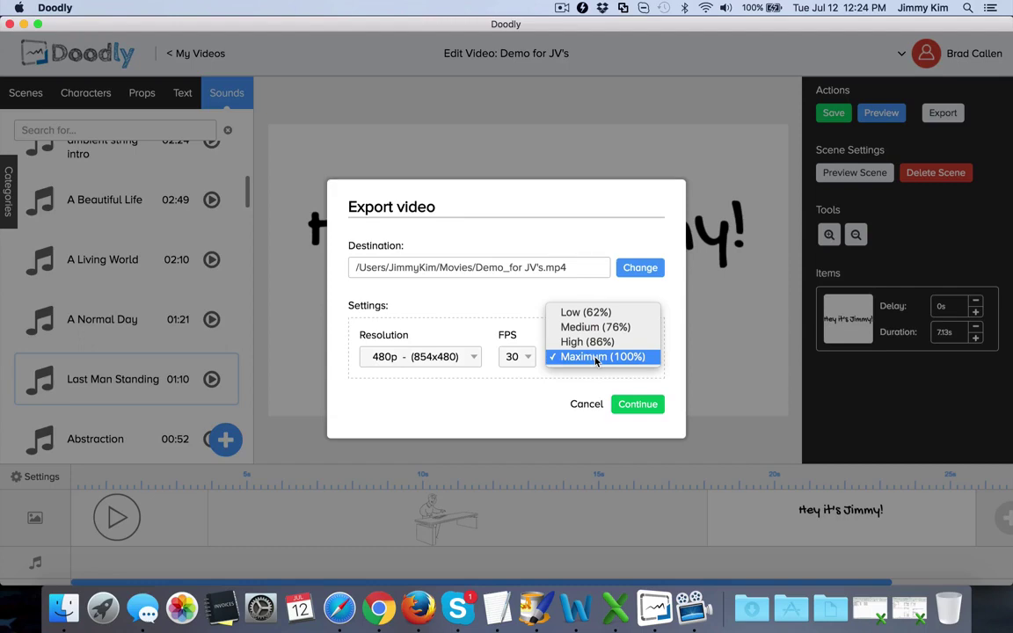
click(585, 404)
click(584, 404)
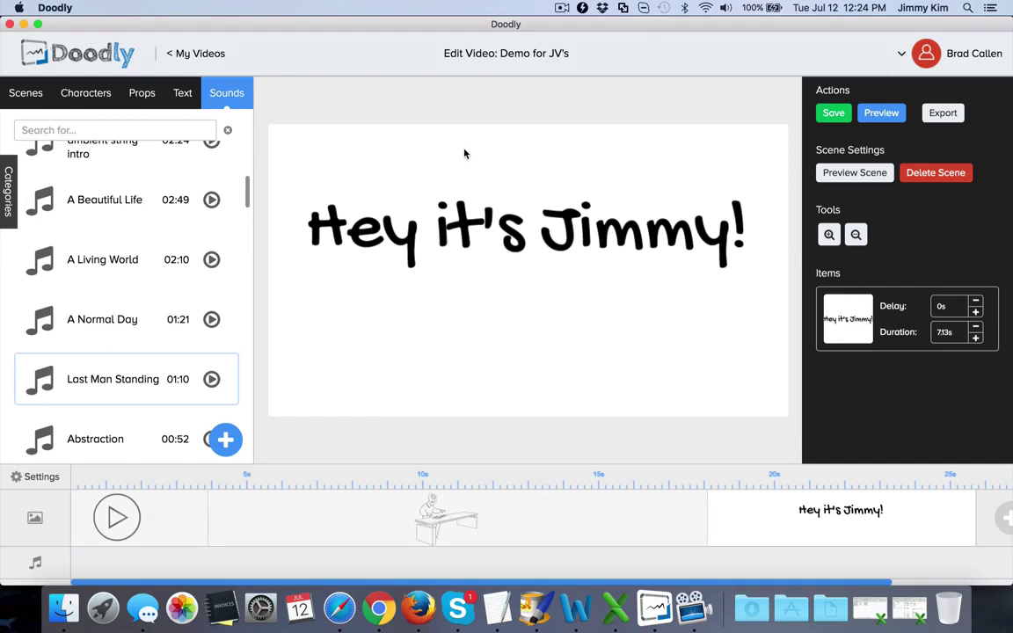
Browse the scene backgrounds library, scrolling through its thumbnails.
click(43, 105)
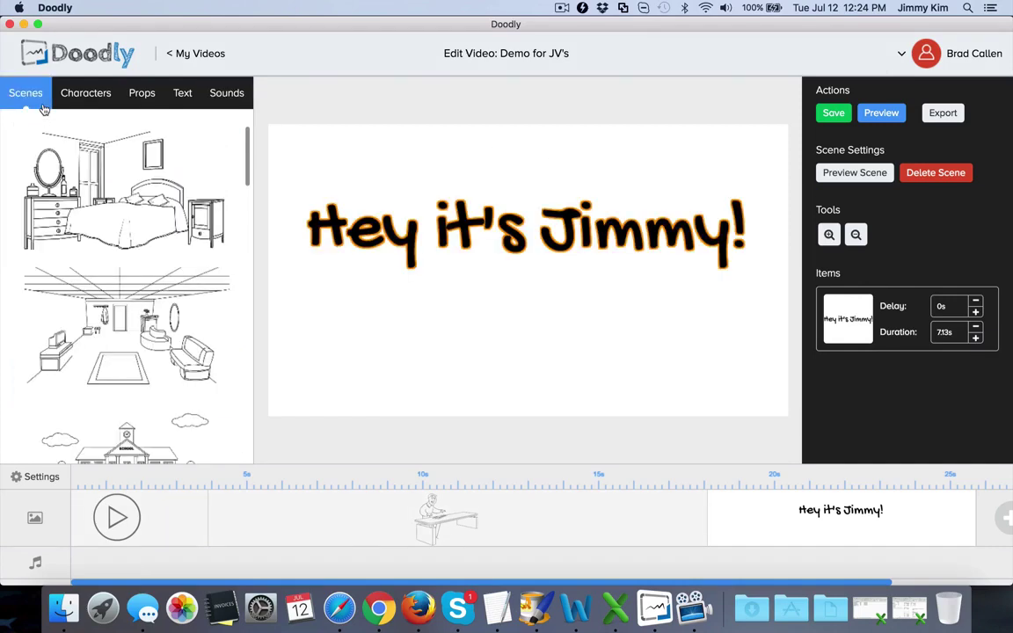
scroll(200, 214, down, 15)
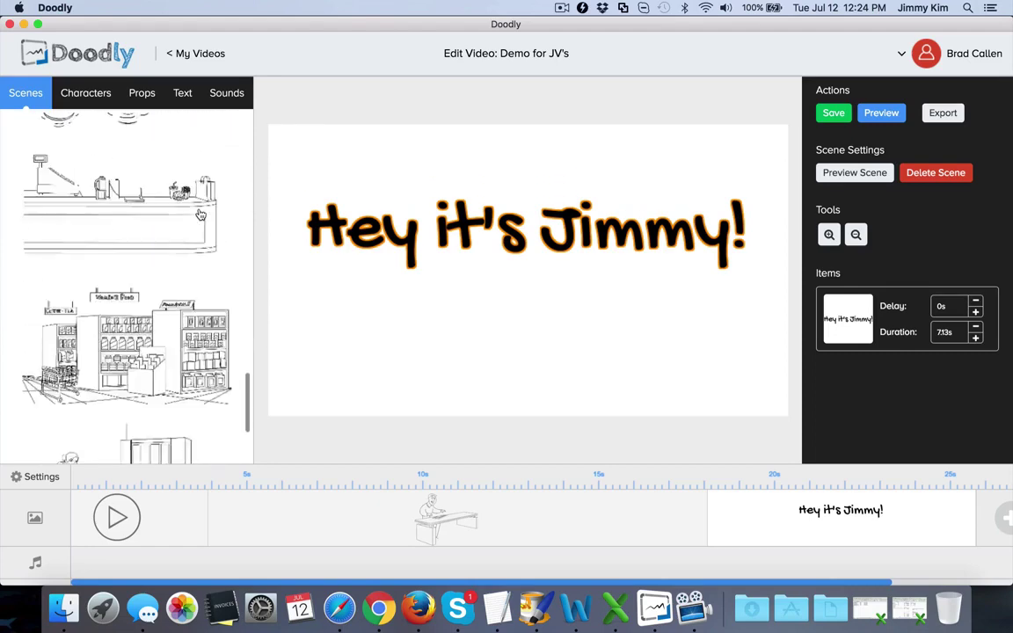
scroll(201, 215, down, 3)
scroll(200, 215, up, 18)
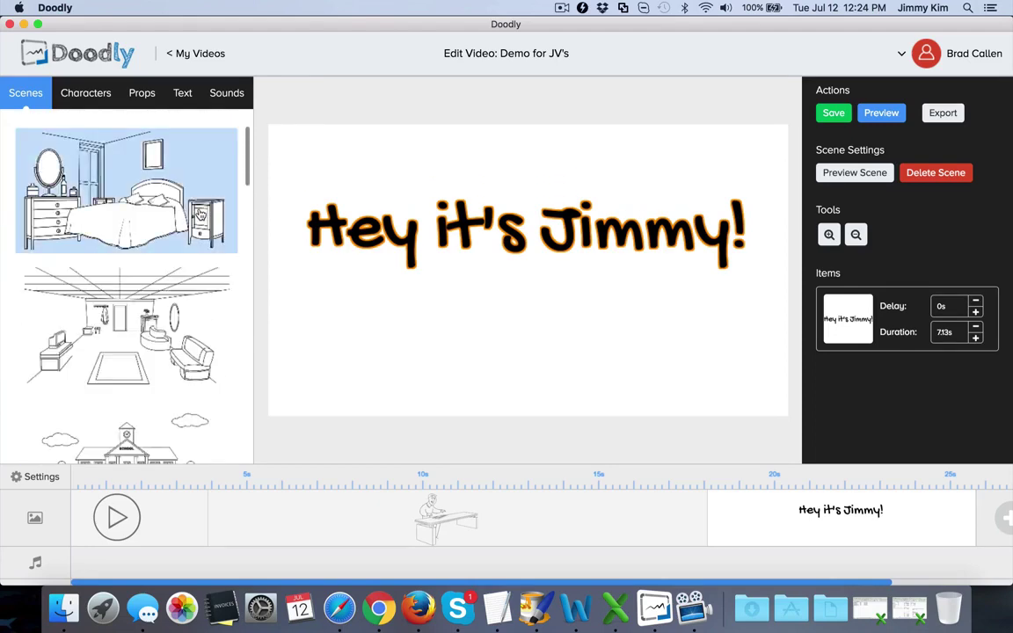
Move through Characters to the Props library and scroll past arrows, badge, banner and bar code.
click(111, 94)
click(139, 99)
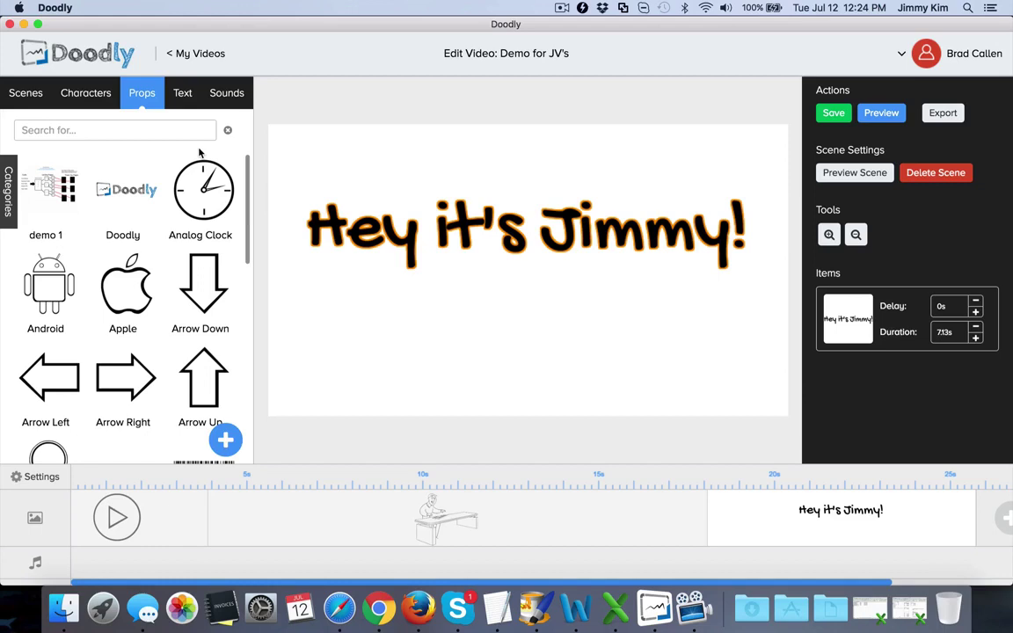
scroll(123, 264, down, 3)
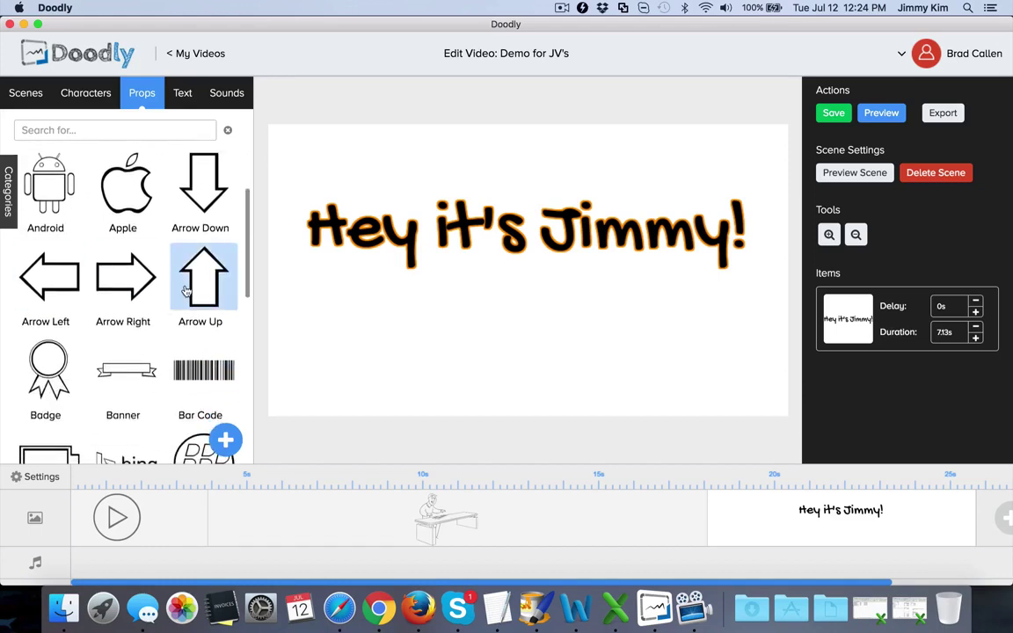